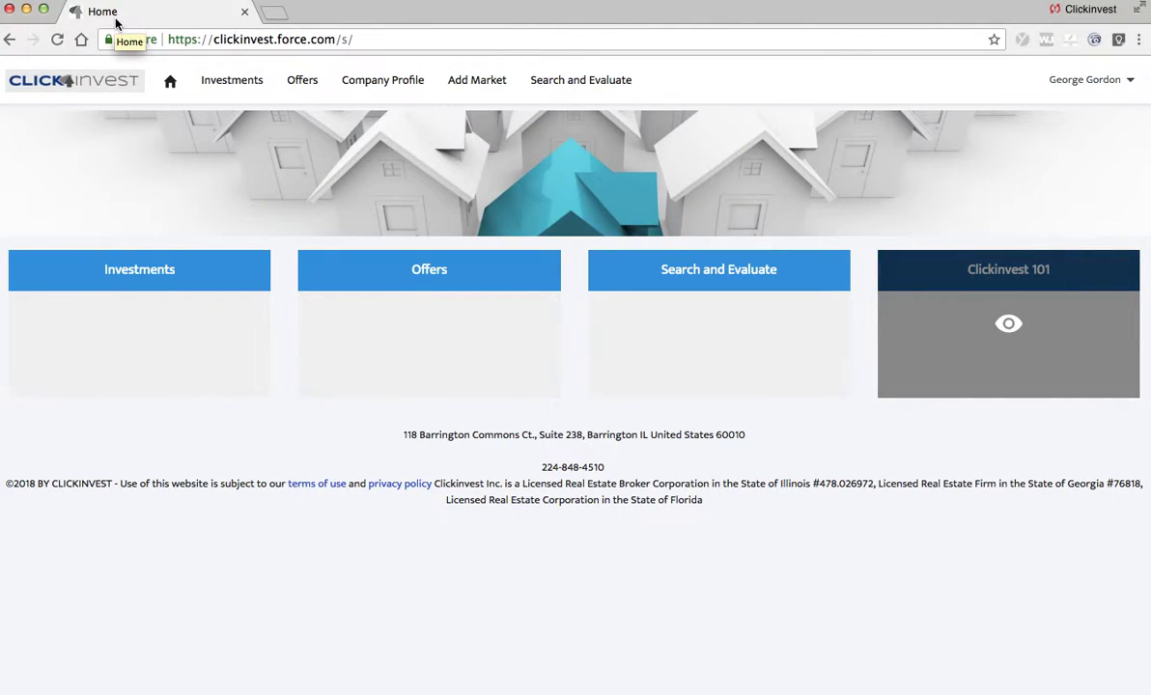
Step: Open the Investments page to show the New Flip packages list
left_click(238, 85)
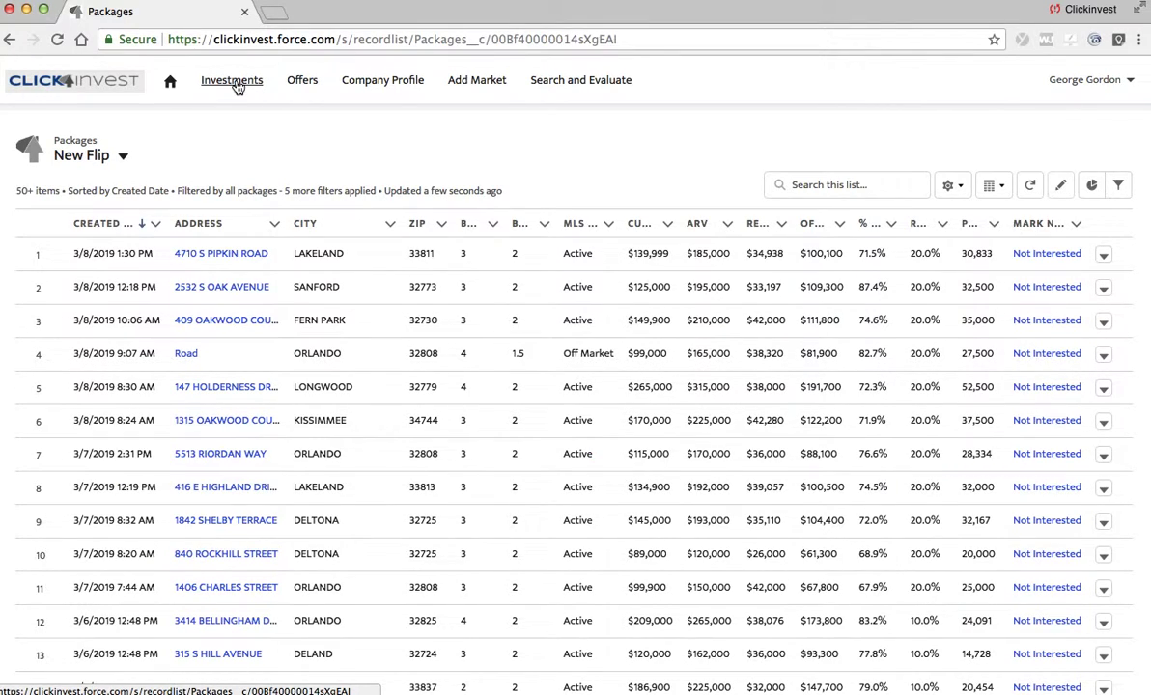
left_click(218, 257)
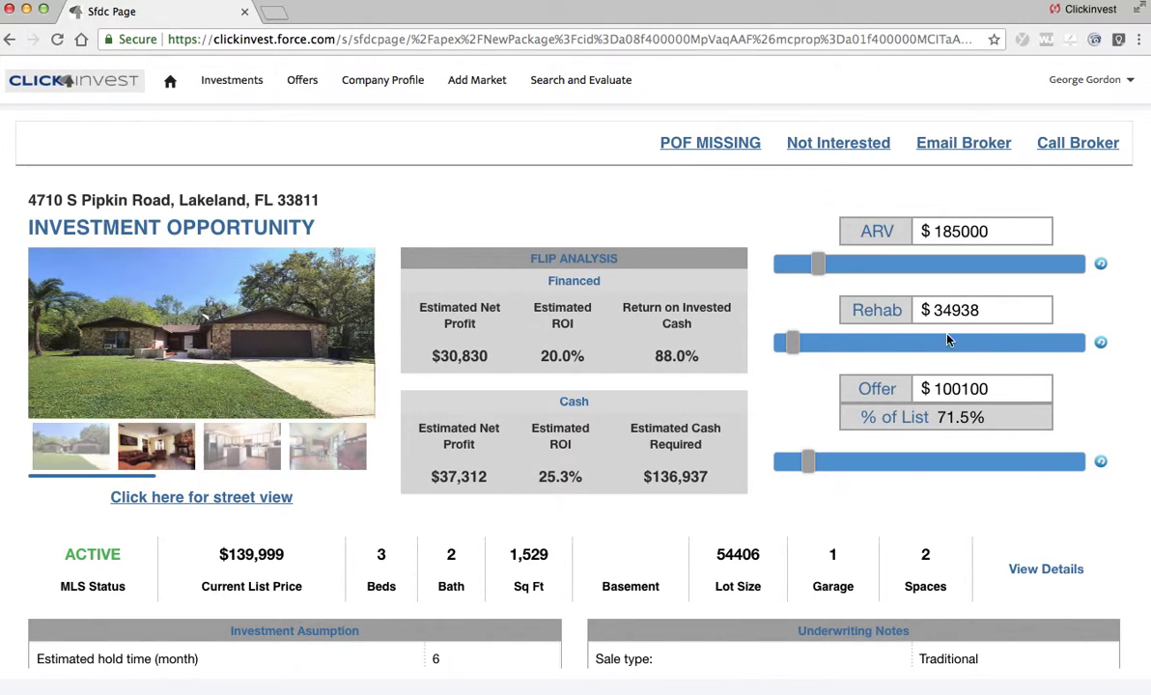
Step: Change the offer to $105,000 and check the recalculated $25,646 net profit
double_click(944, 388)
type("1")
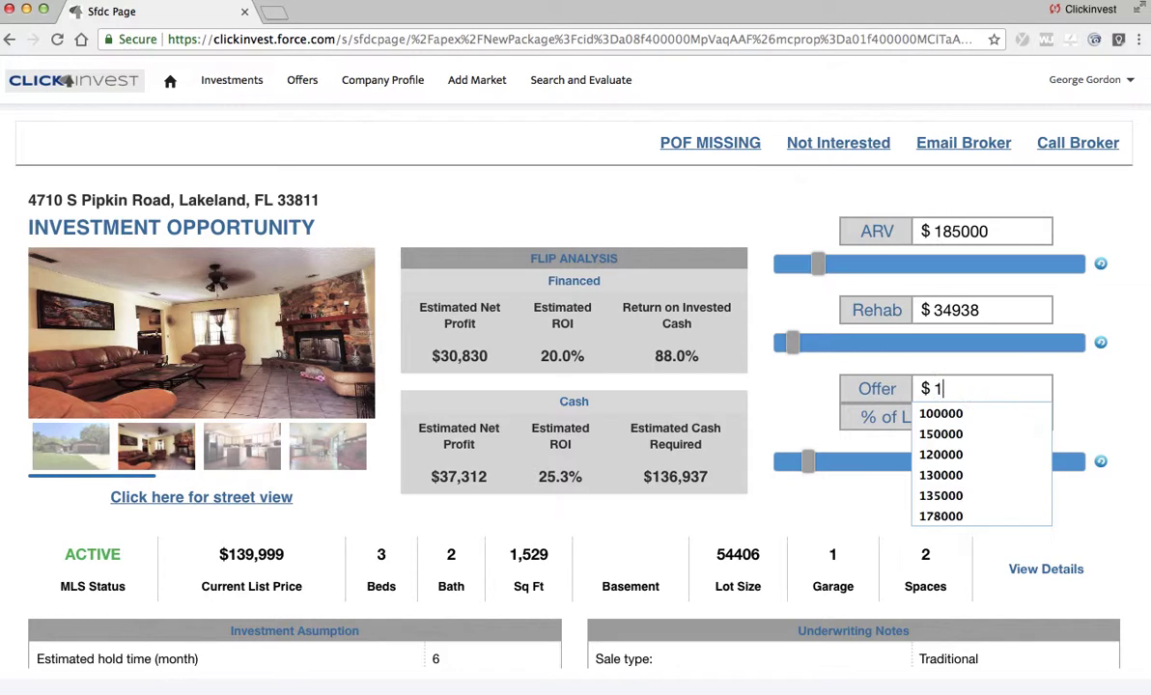
type("5000")
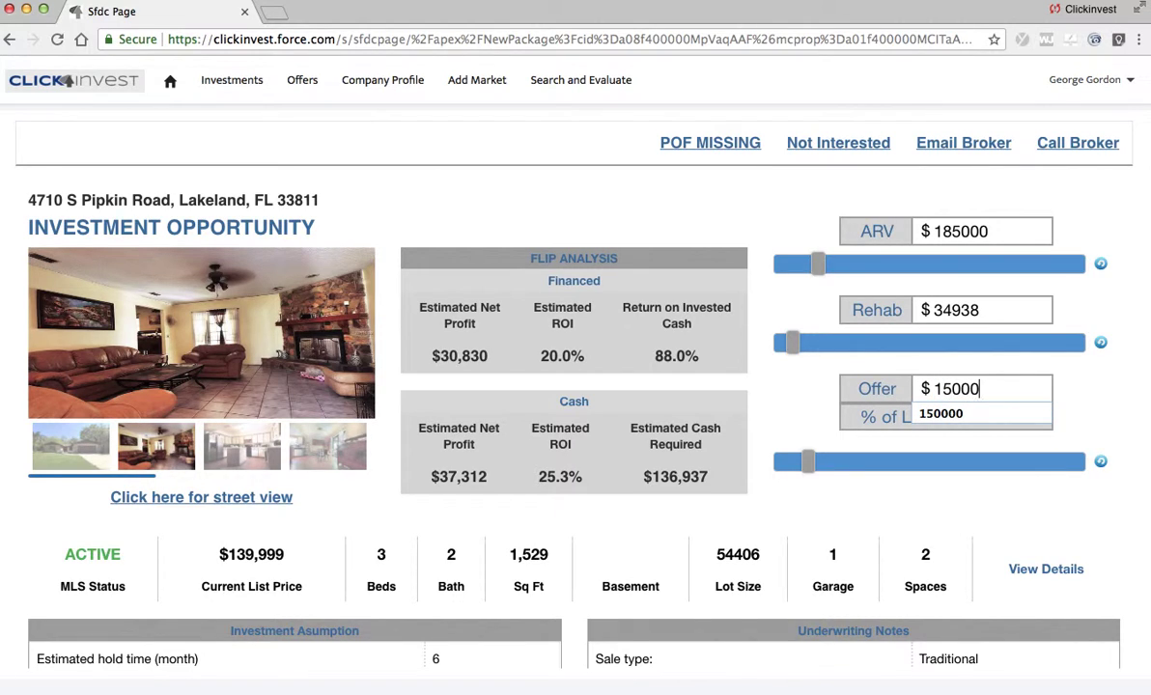
key("BackSpace")
key("BackSpace")
key("BackSpace")
key("BackSpace")
type("05")
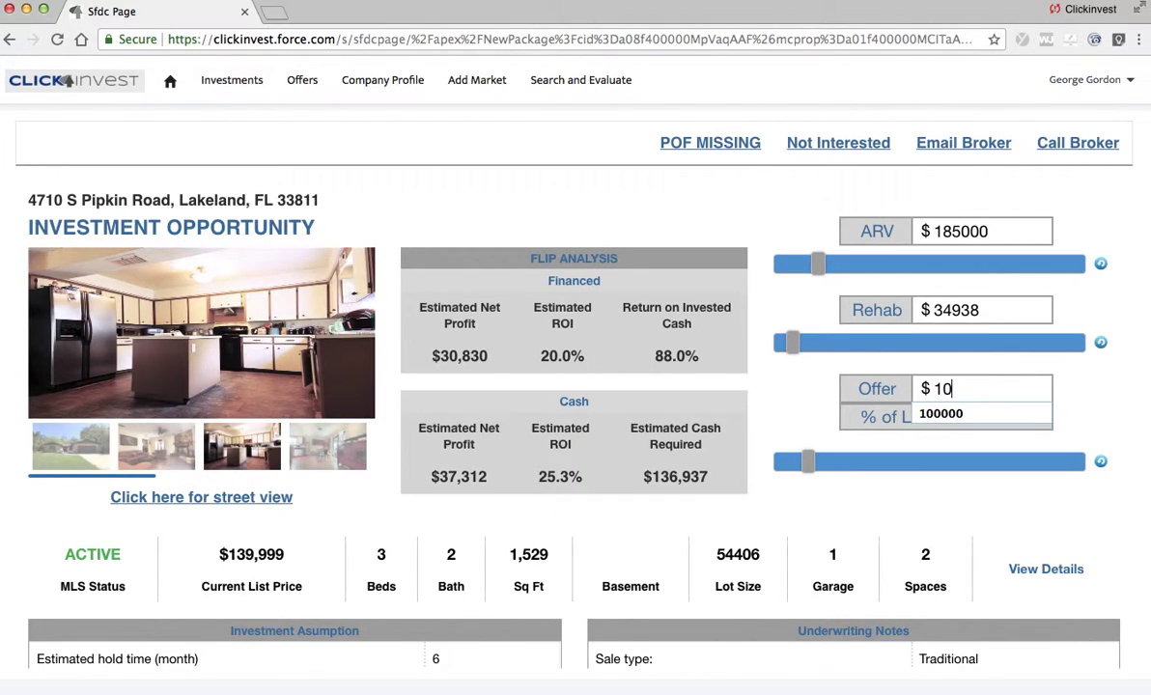
type("000")
key("Tab")
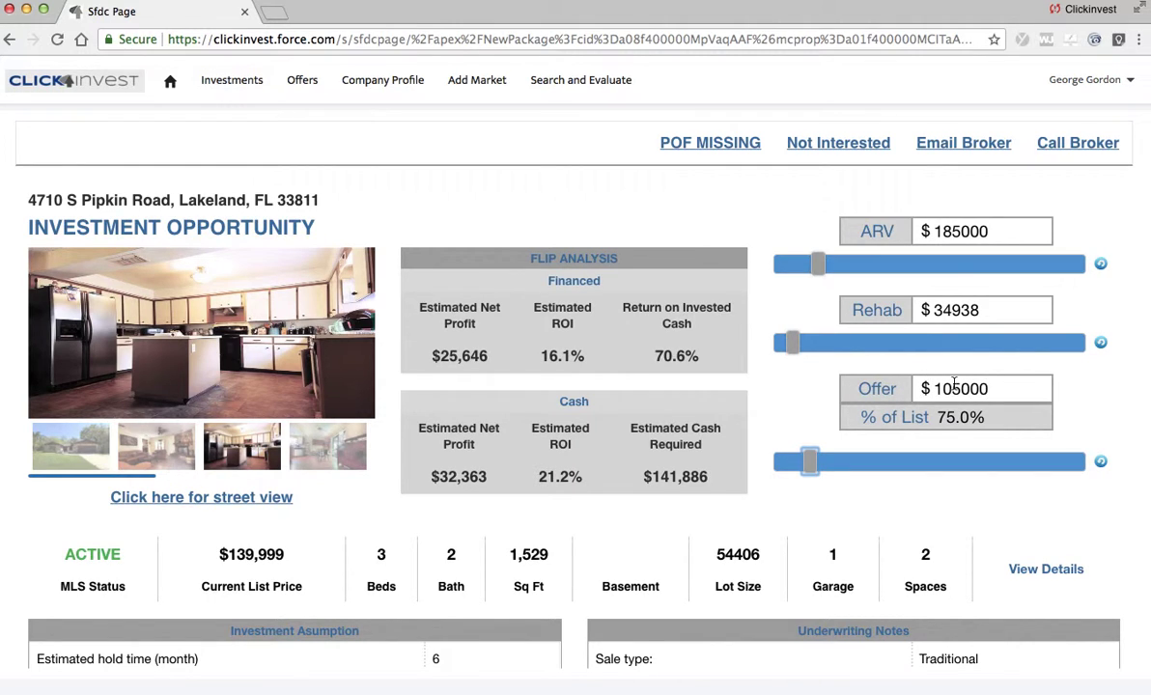
double_click(448, 355)
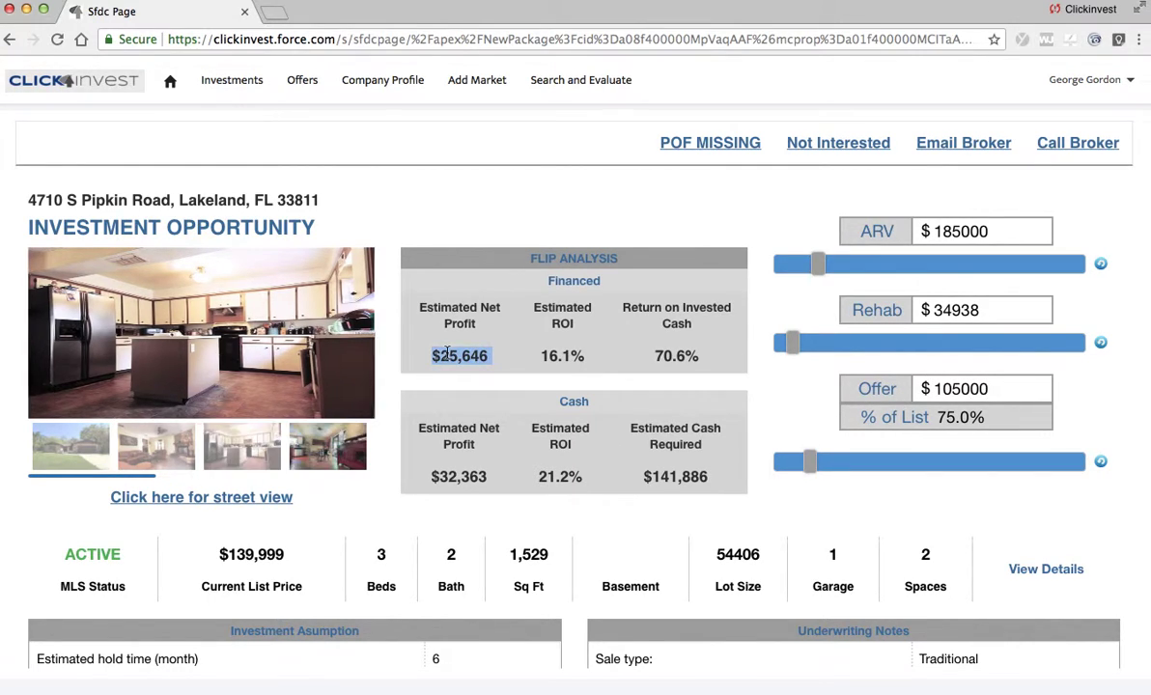
left_click(589, 209)
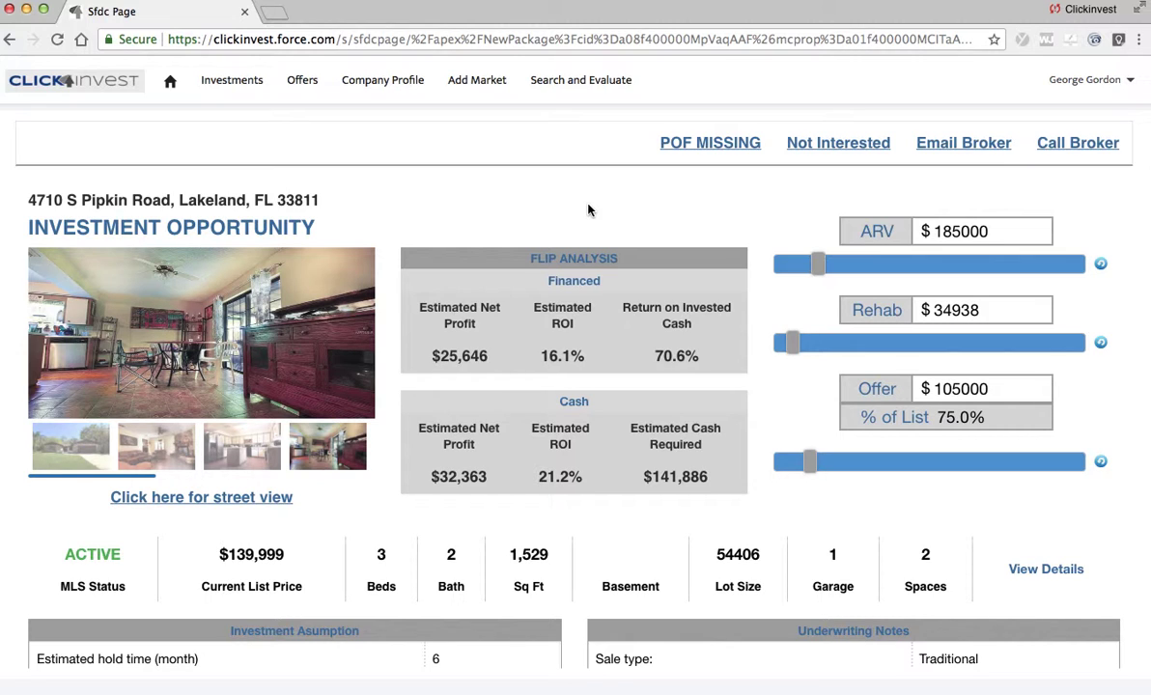
Step: Browse the comparable sales table and comp cards, viewing another Comp 1 photo
scroll(589, 210, "down", 6)
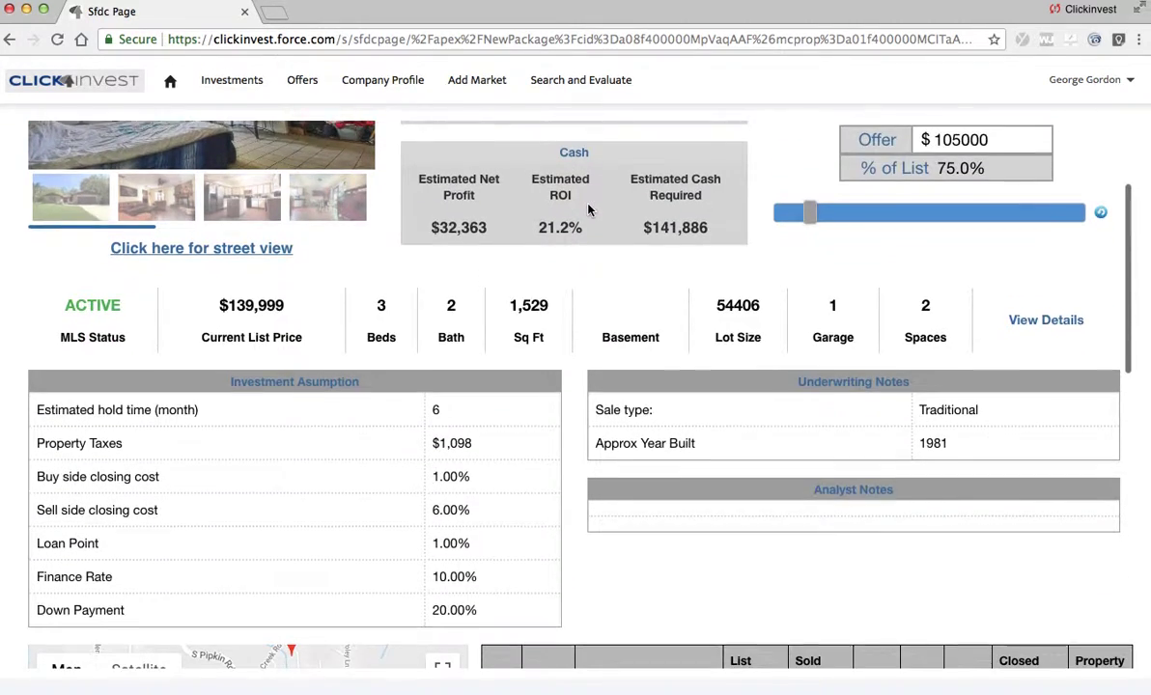
scroll(591, 211, "up", 6)
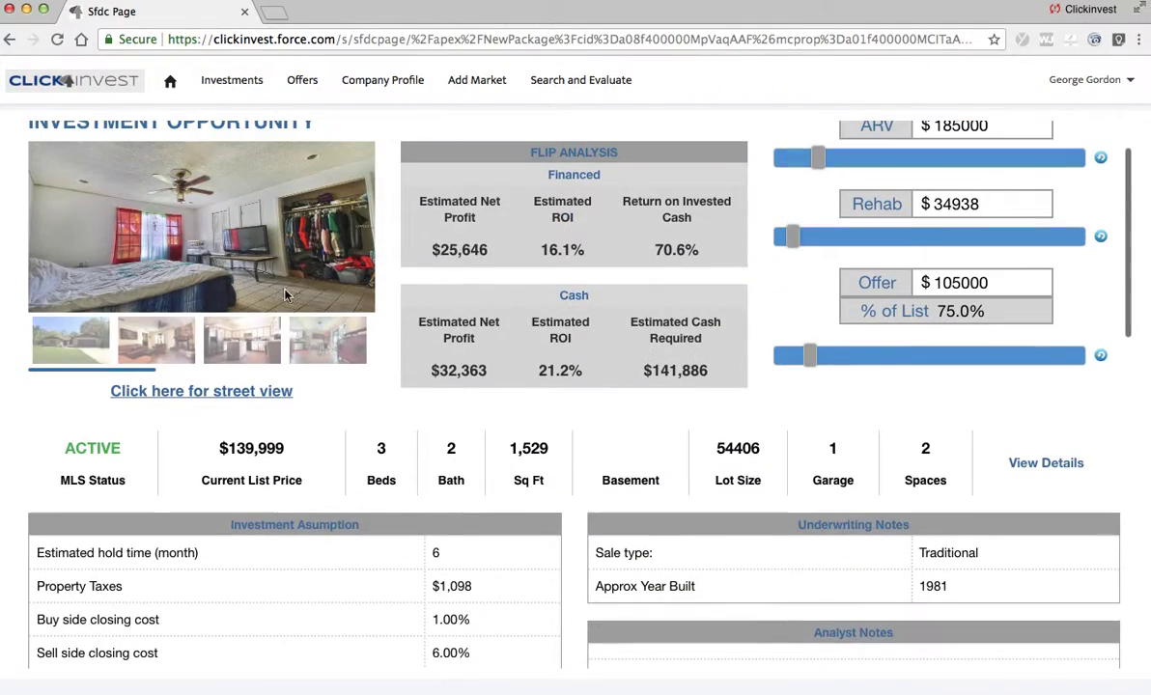
scroll(789, 419, "down", 6)
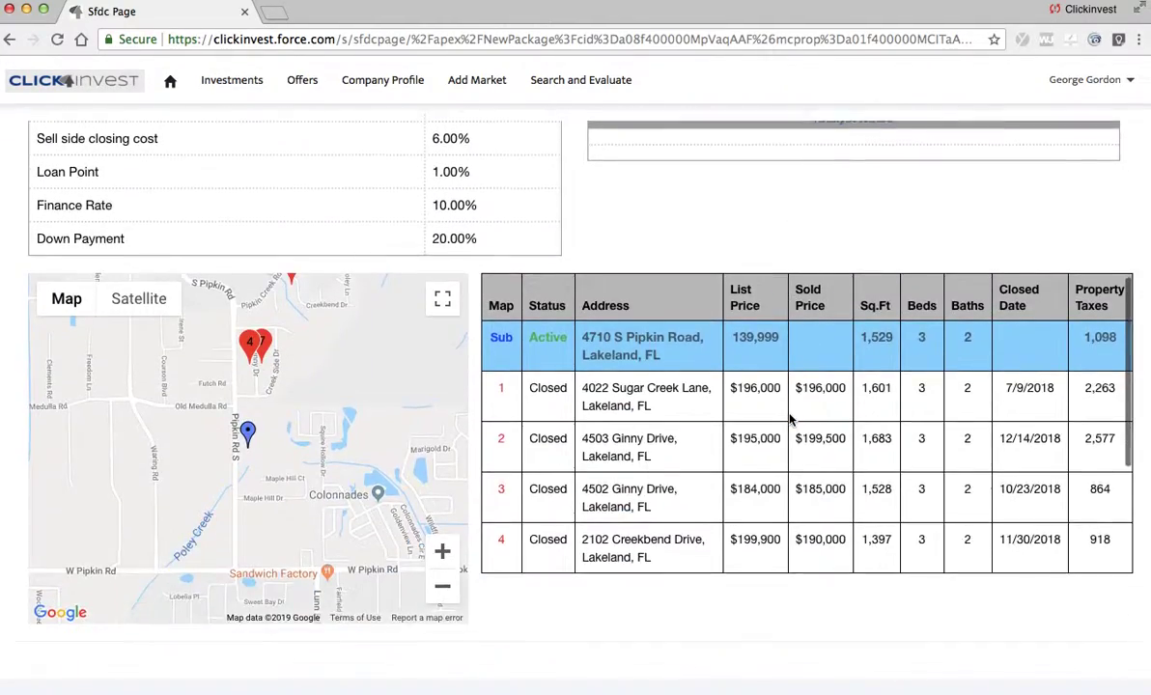
scroll(688, 441, "down", 6)
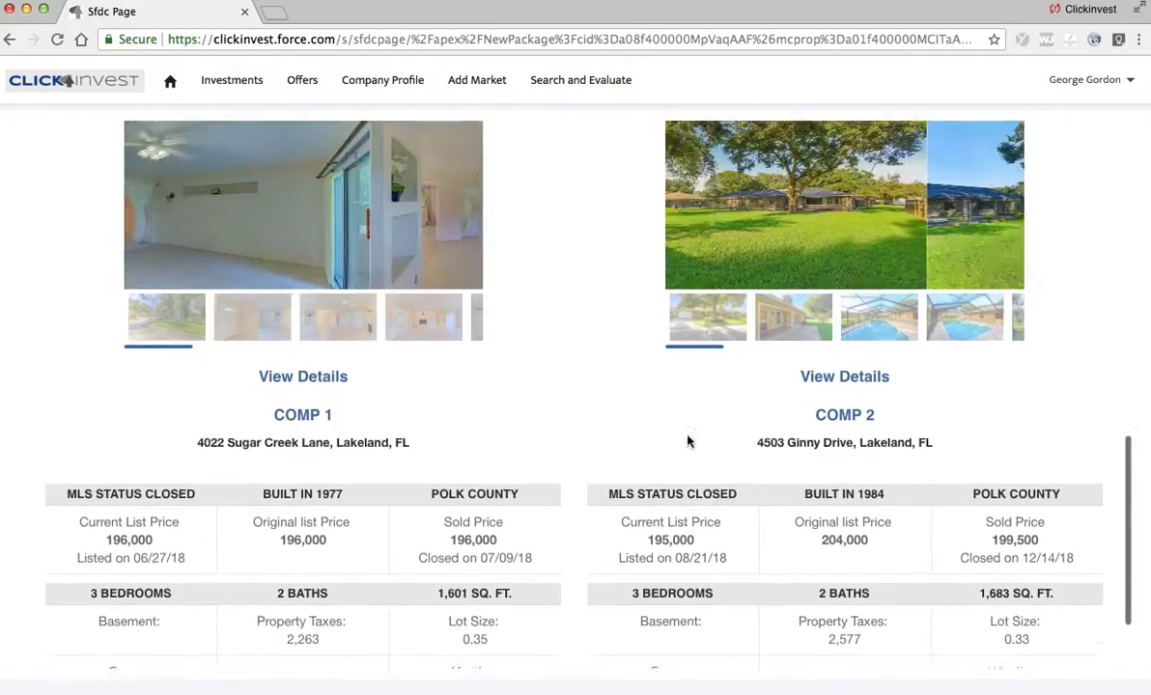
scroll(687, 441, "up", 2)
left_click(359, 470)
scroll(681, 534, "down", 10)
scroll(681, 534, "down", 2)
scroll(681, 534, "up", 15)
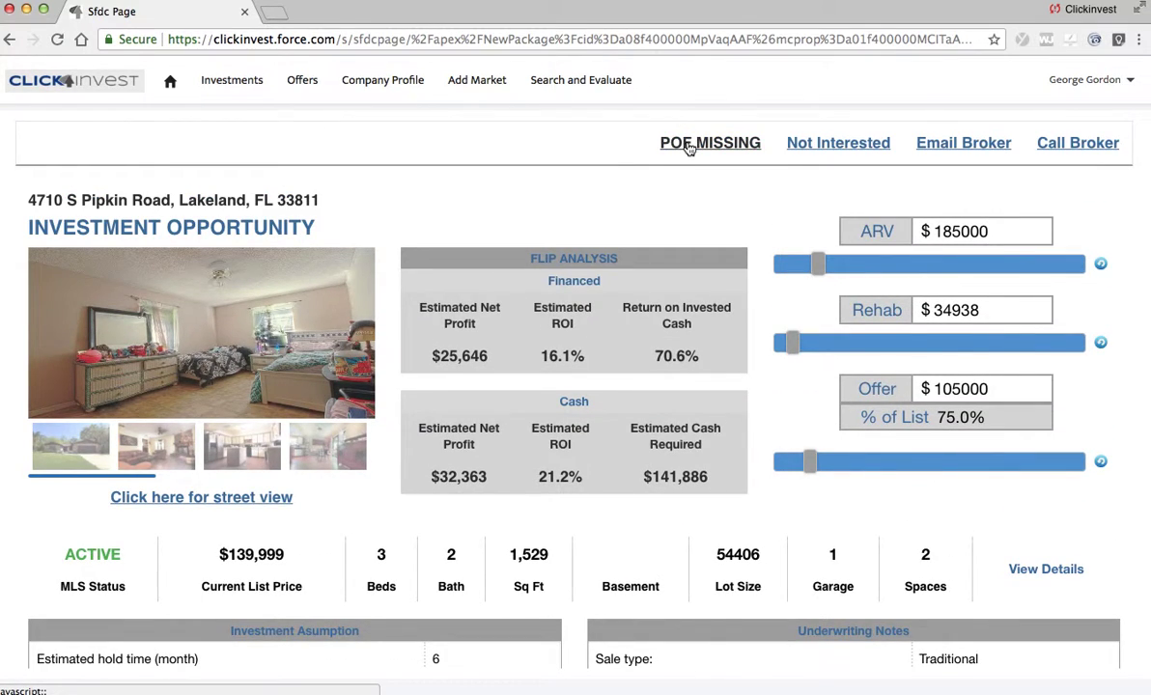
Step: Review the $105,000 offer form with $3000 earnest money, close it, and return to Investments
left_click(676, 143)
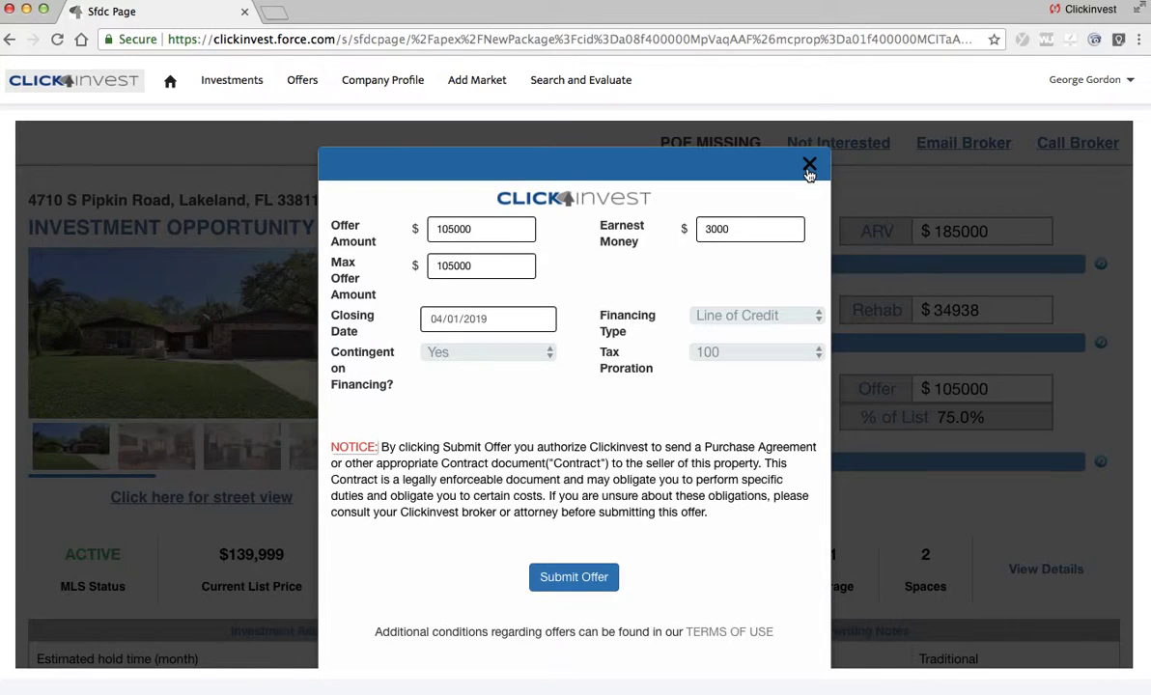
left_click(810, 168)
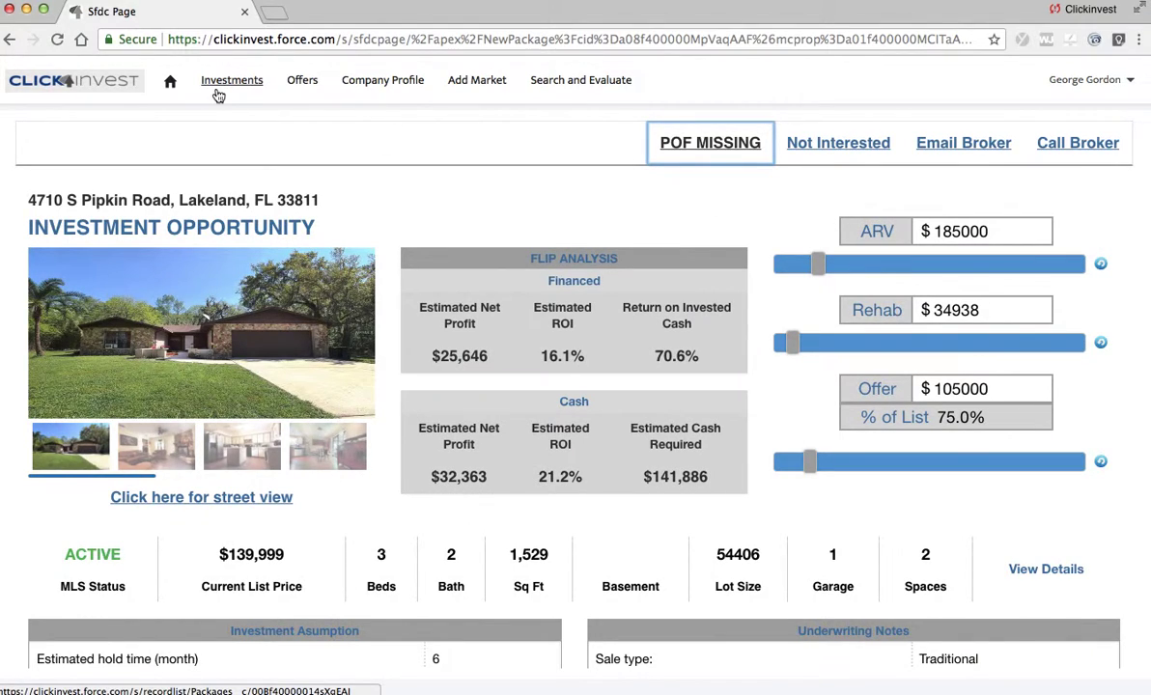
left_click(218, 92)
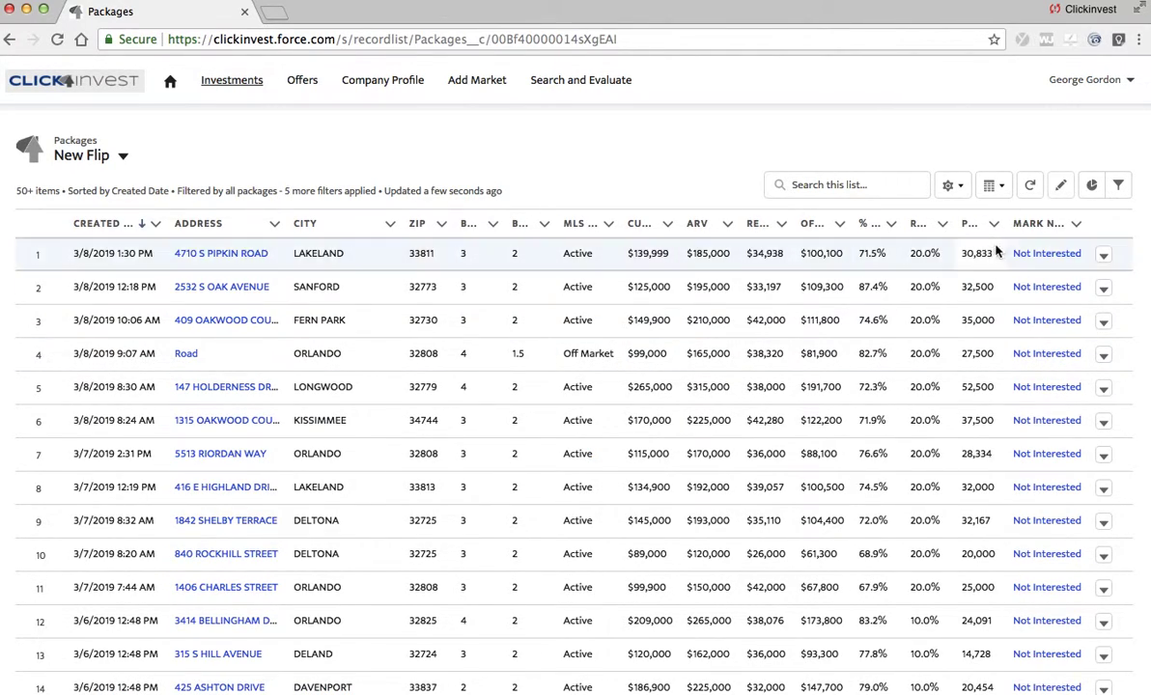
Step: Sort the New Flip packages by MLS Status
left_click(313, 228)
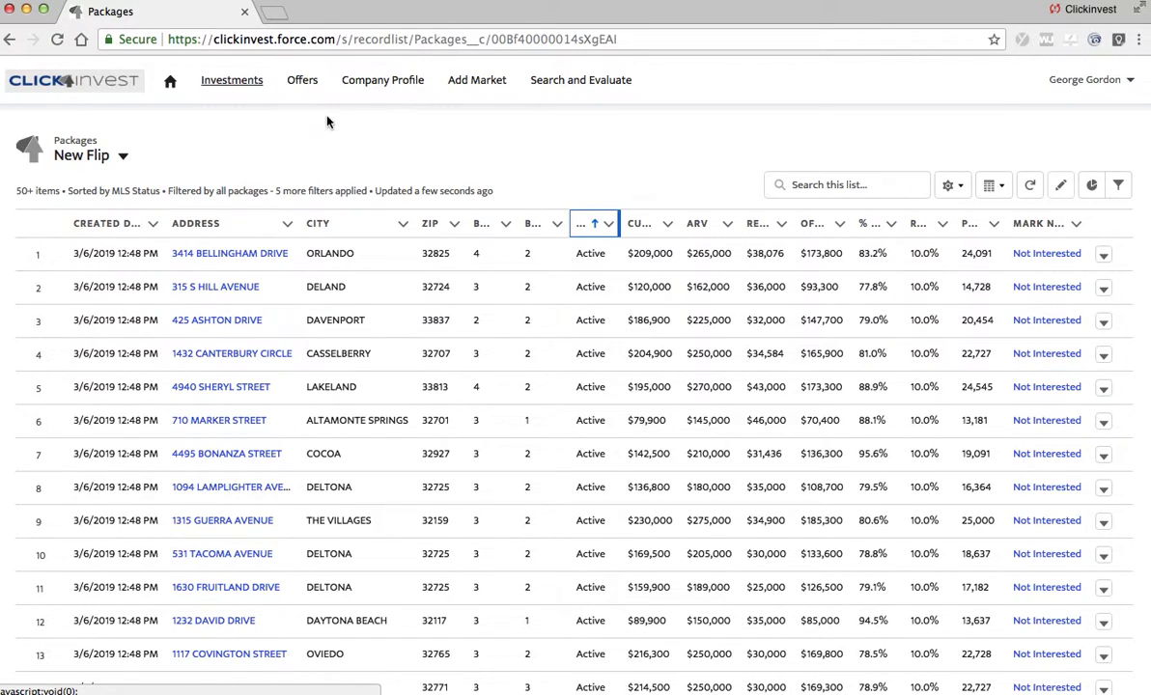
Step: Show the All Offers list, which has 0 items
left_click(303, 81)
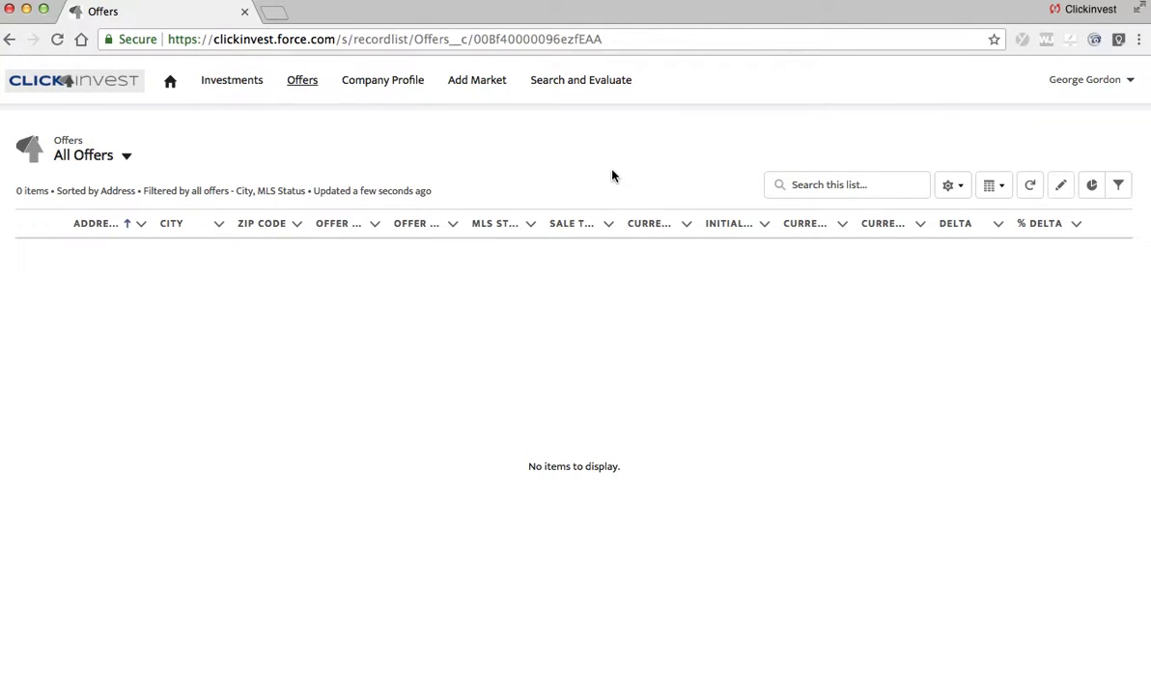
Step: Return to New Flip packages, check the list-view options without switching, then go to Search and Evaluate
left_click(242, 89)
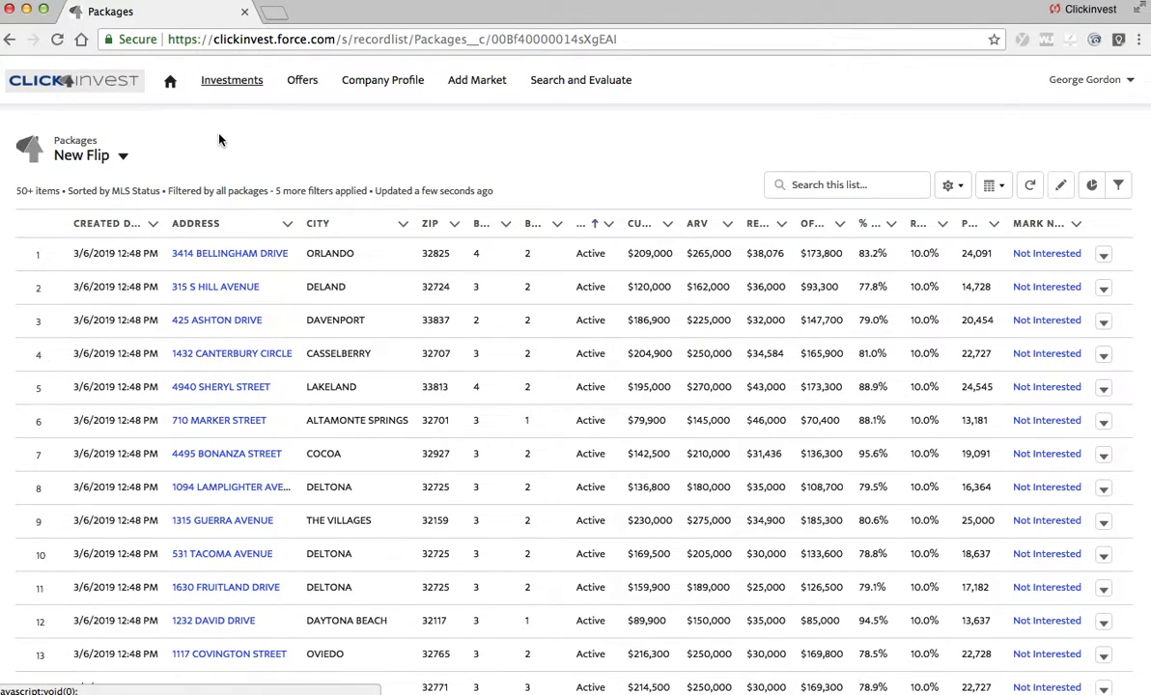
left_click(123, 158)
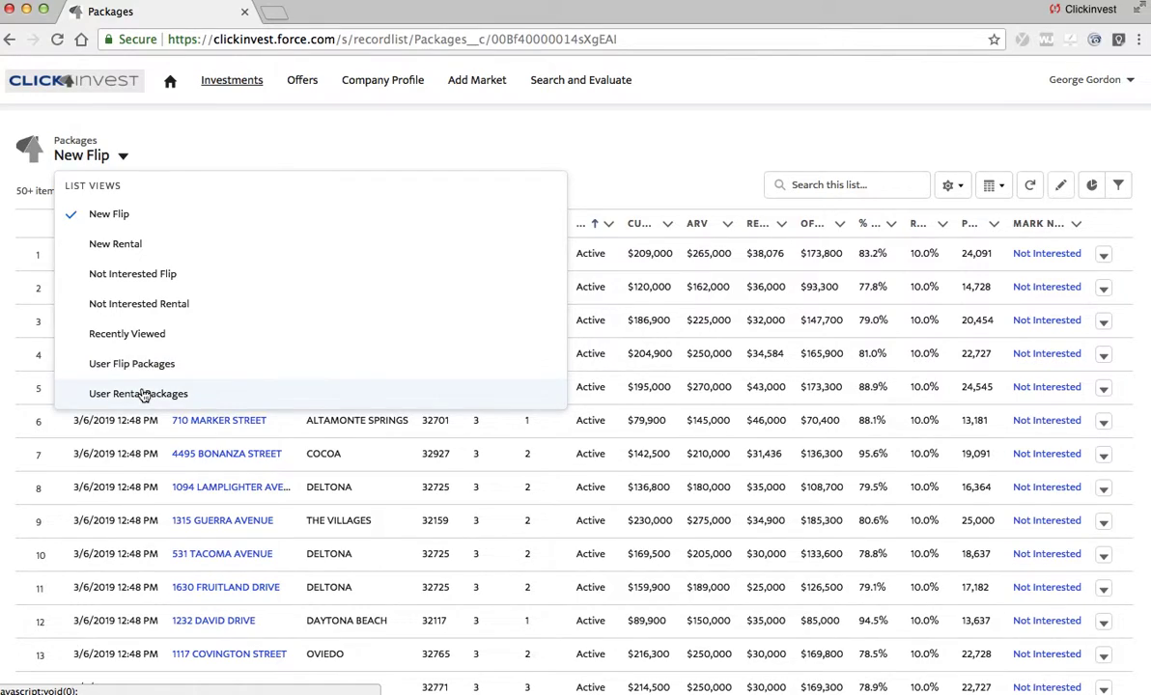
left_click(338, 142)
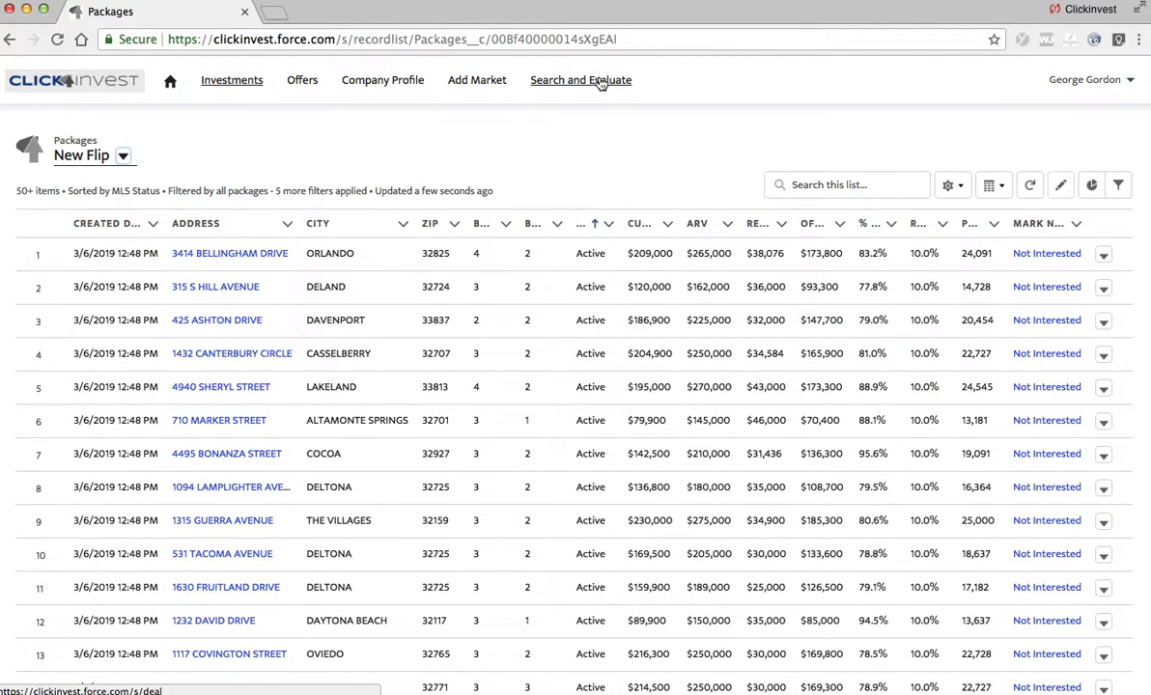
left_click(599, 84)
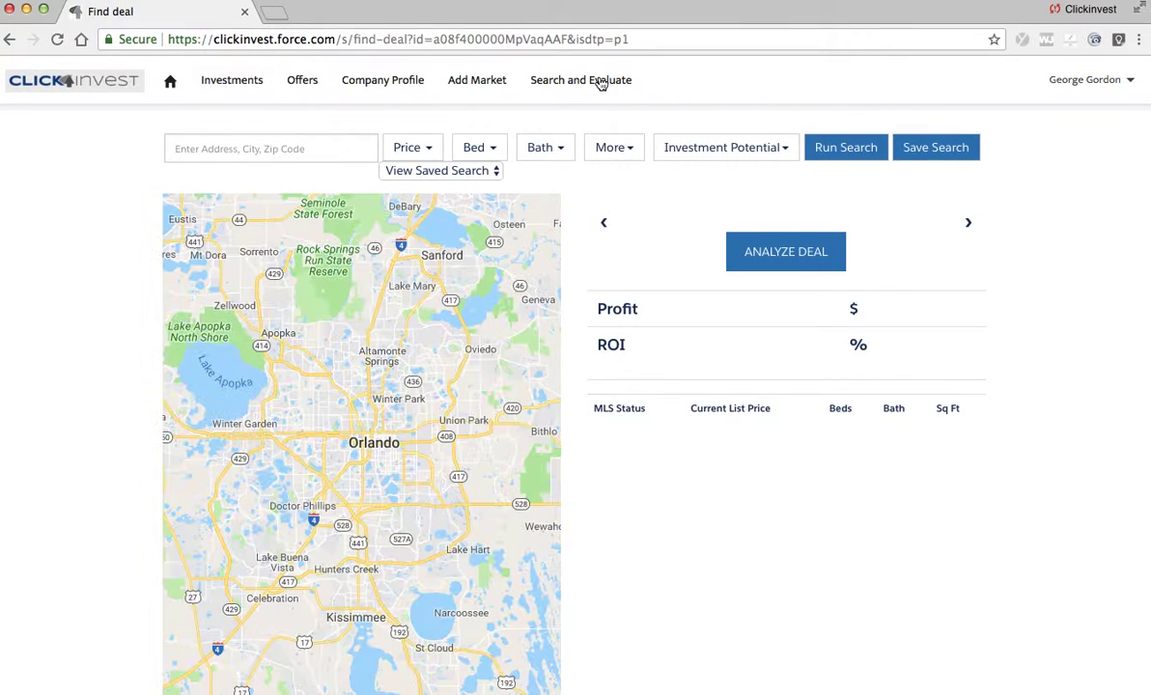
Step: Set the deal search location to Orlando, FL, USA
left_click(264, 145)
type("orlando")
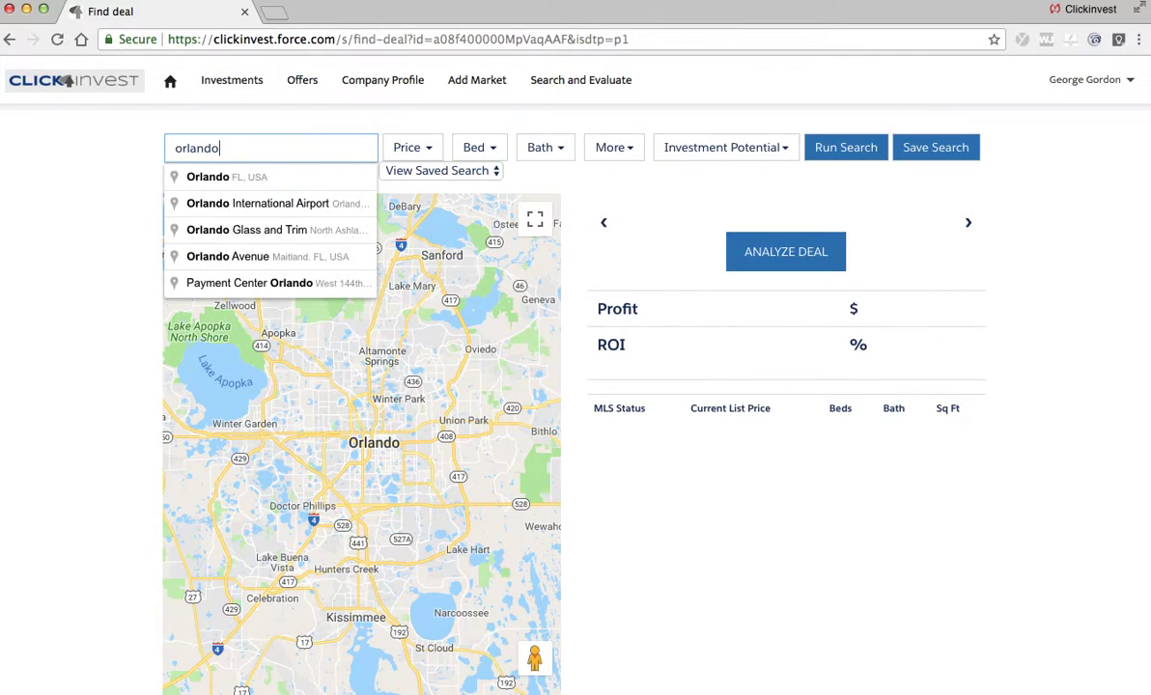
left_click(284, 179)
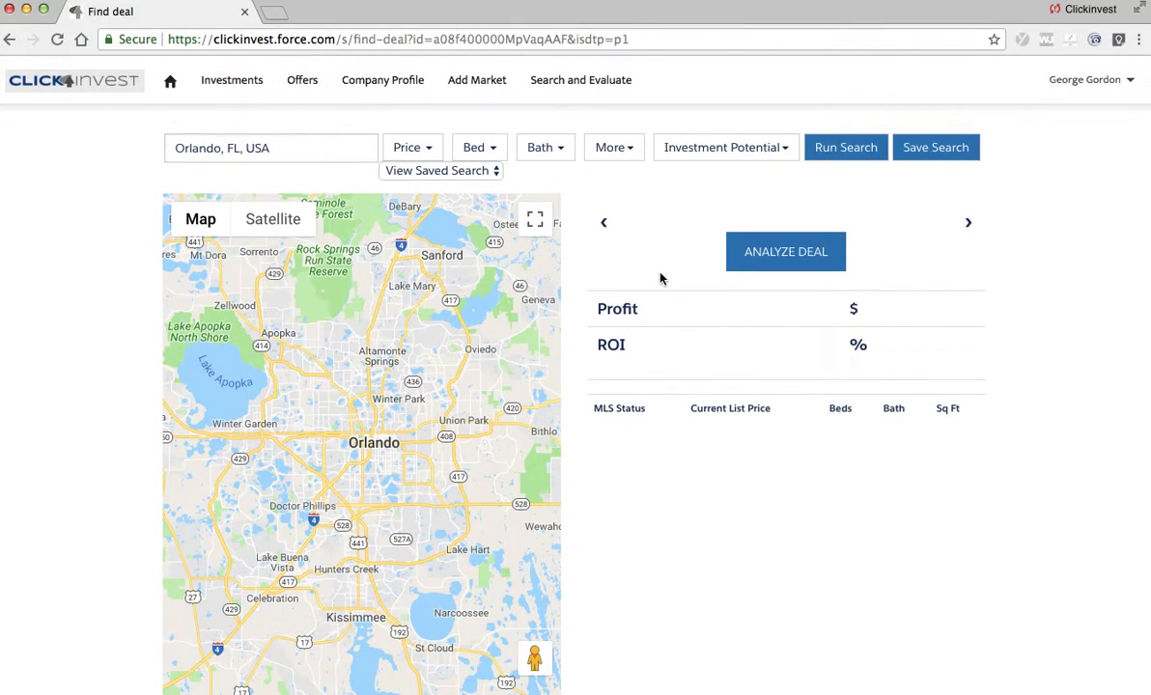
Step: Search for Clickinvest Reviewed and Very Likely deals and pan the map east
left_click(785, 156)
left_click(675, 178)
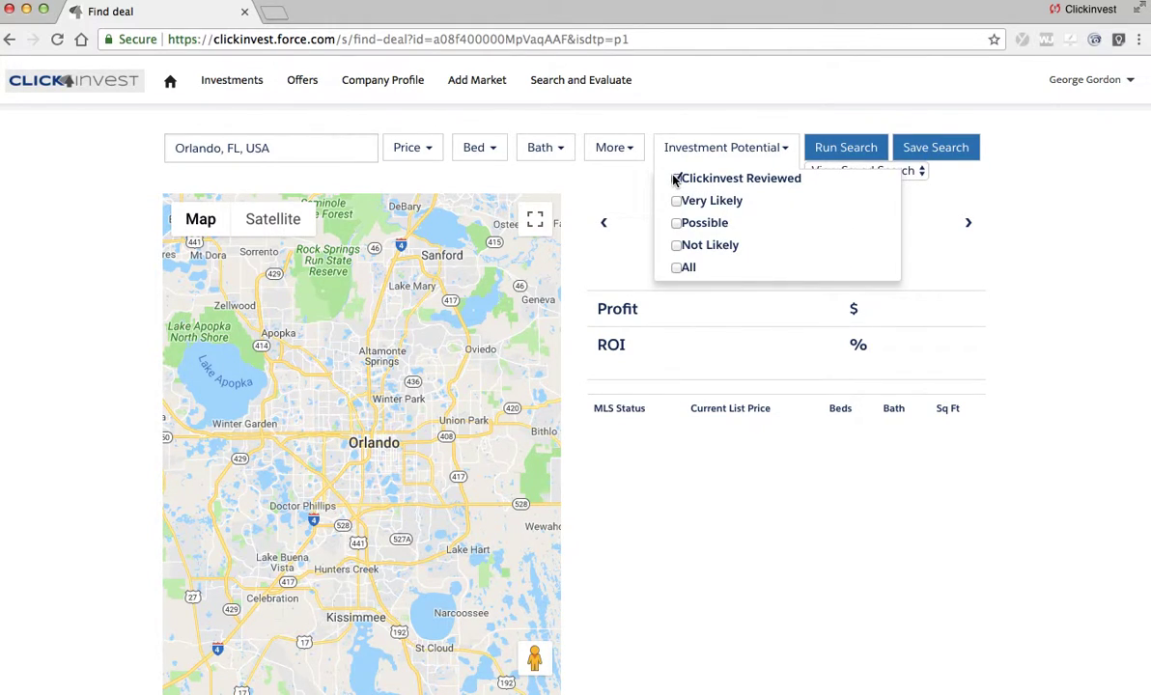
left_click(676, 202)
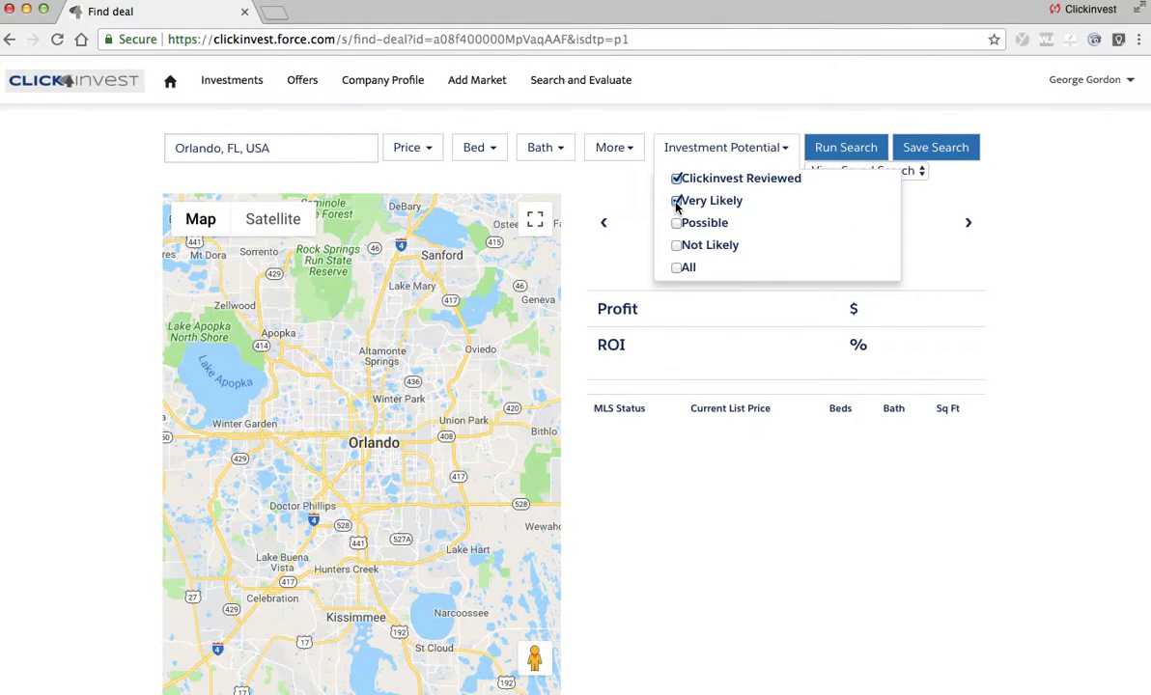
left_click(1042, 221)
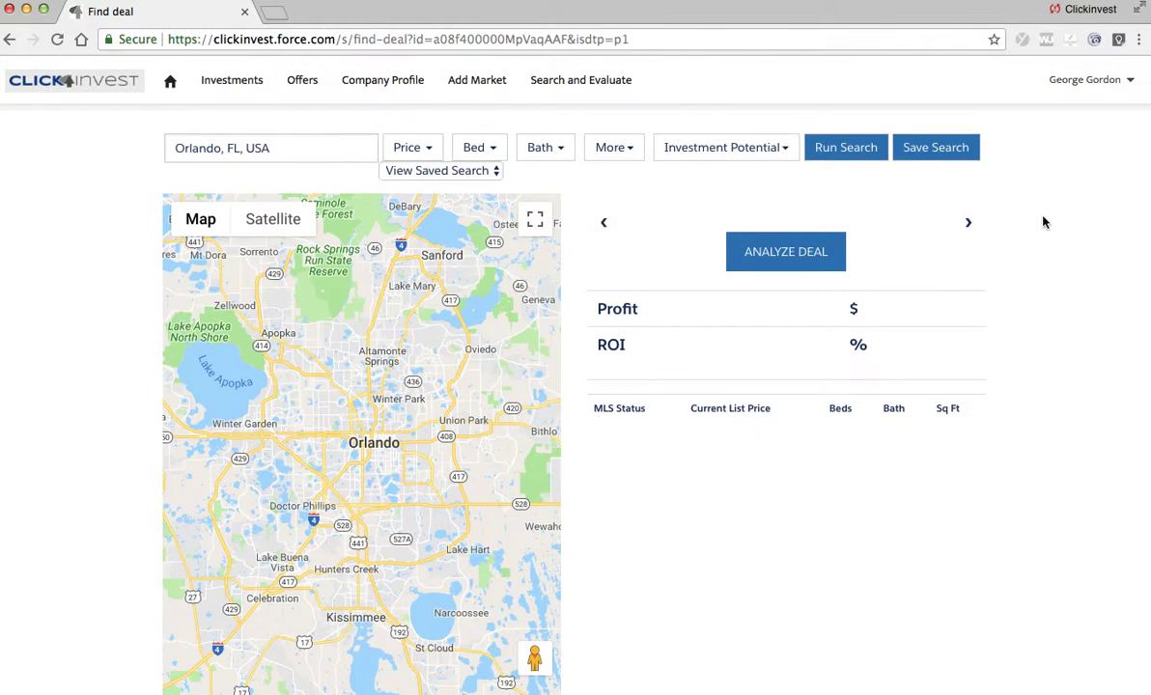
left_click(851, 161)
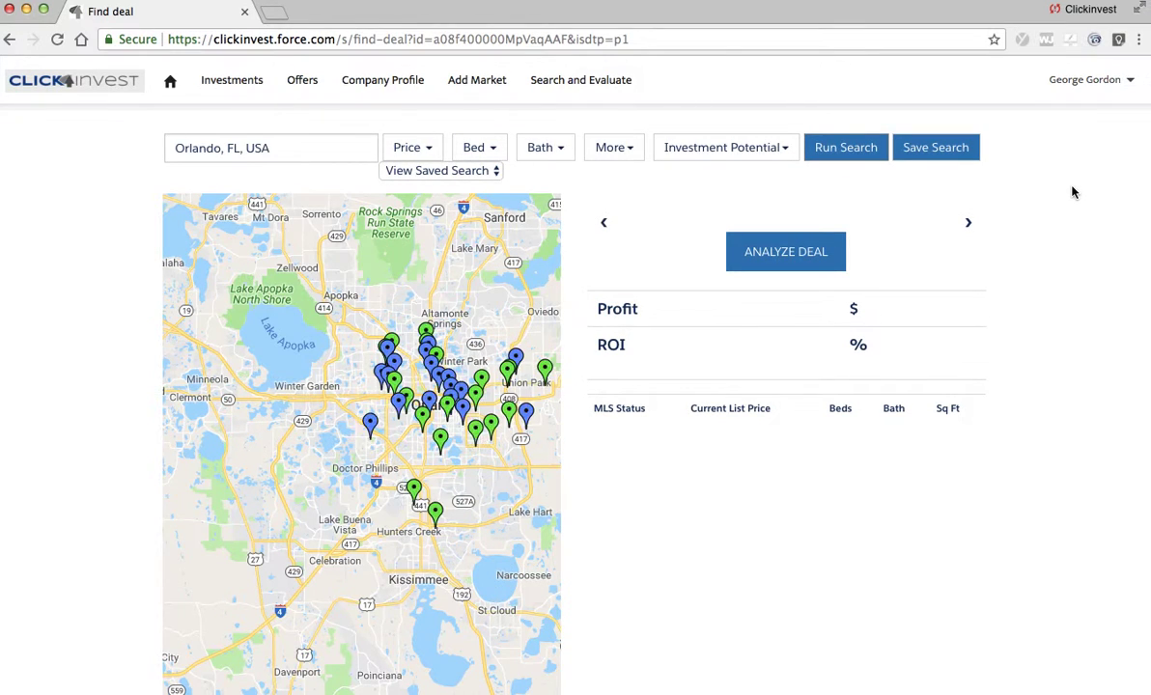
left_click_drag(480, 495, 341, 487)
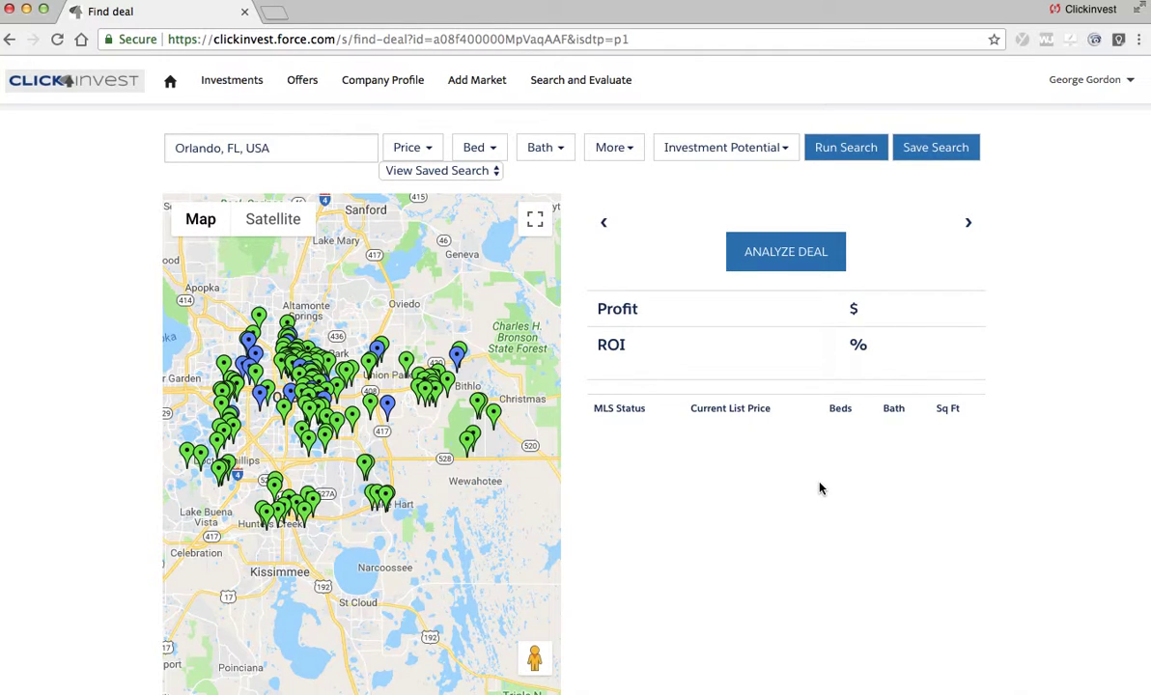
scroll(728, 538, "down", 5)
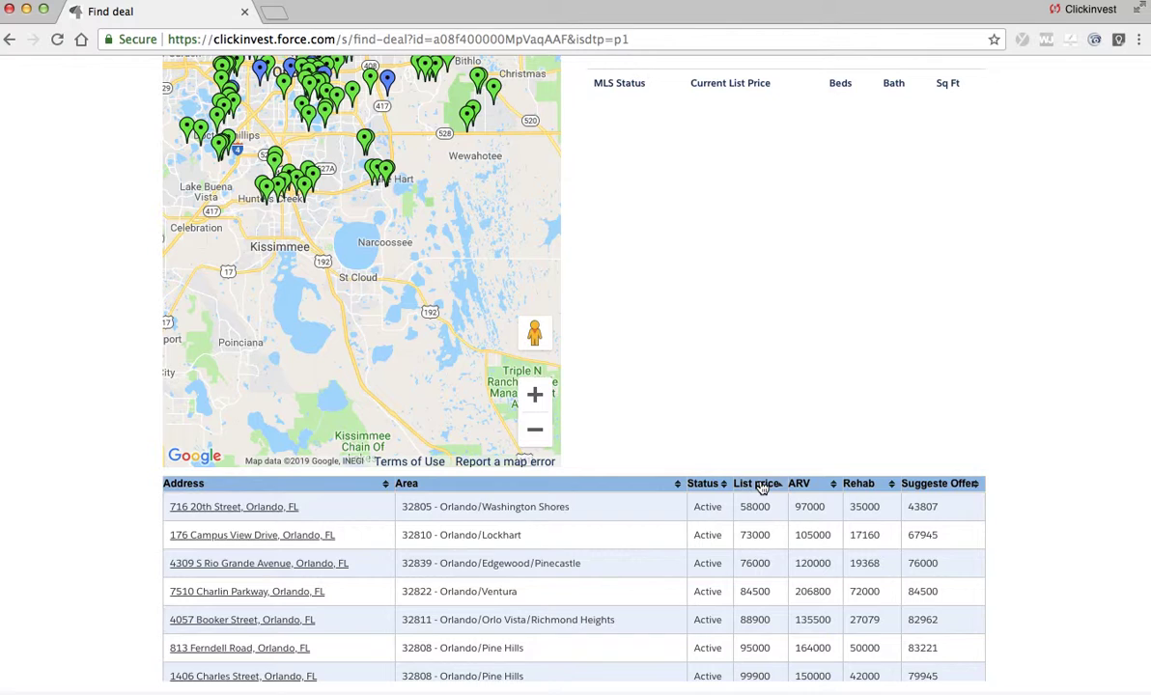
left_click(762, 485)
left_click(762, 486)
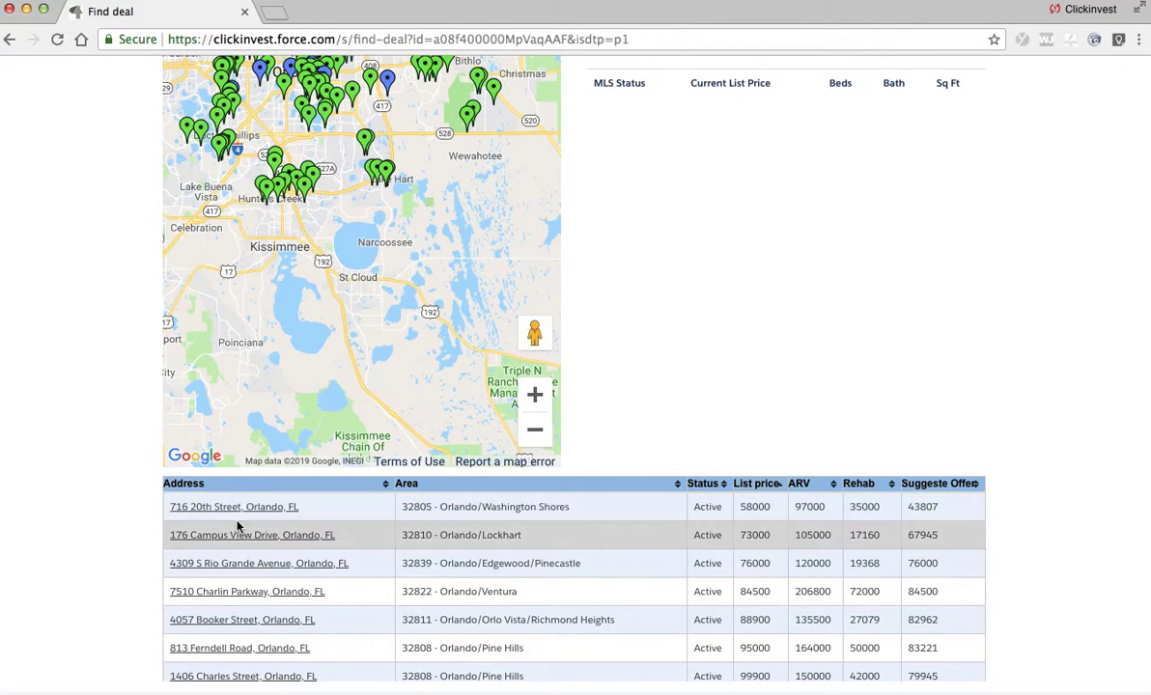
scroll(999, 306, "up", 2)
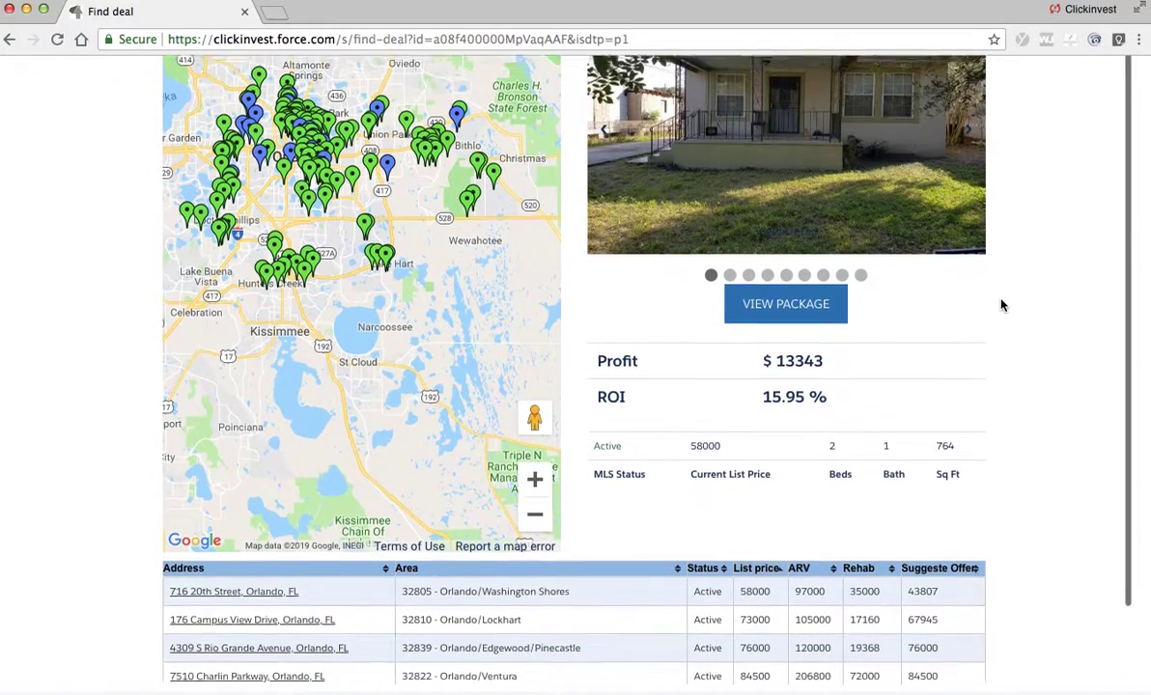
left_click(183, 636)
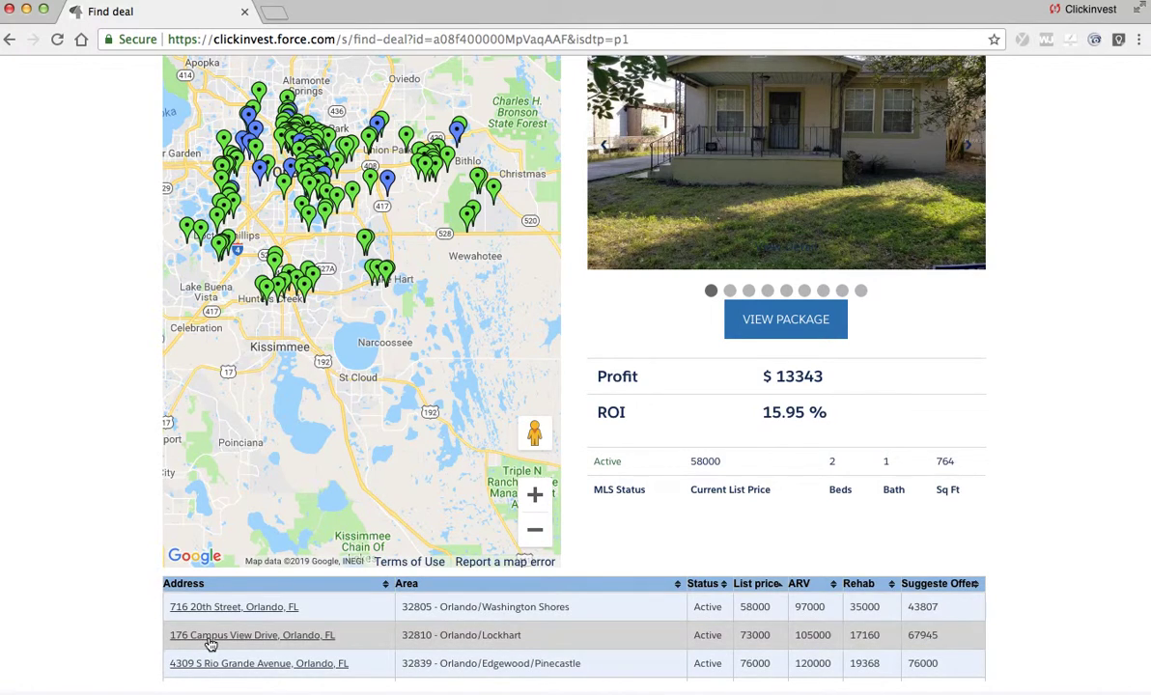
scroll(966, 431, "up", 1)
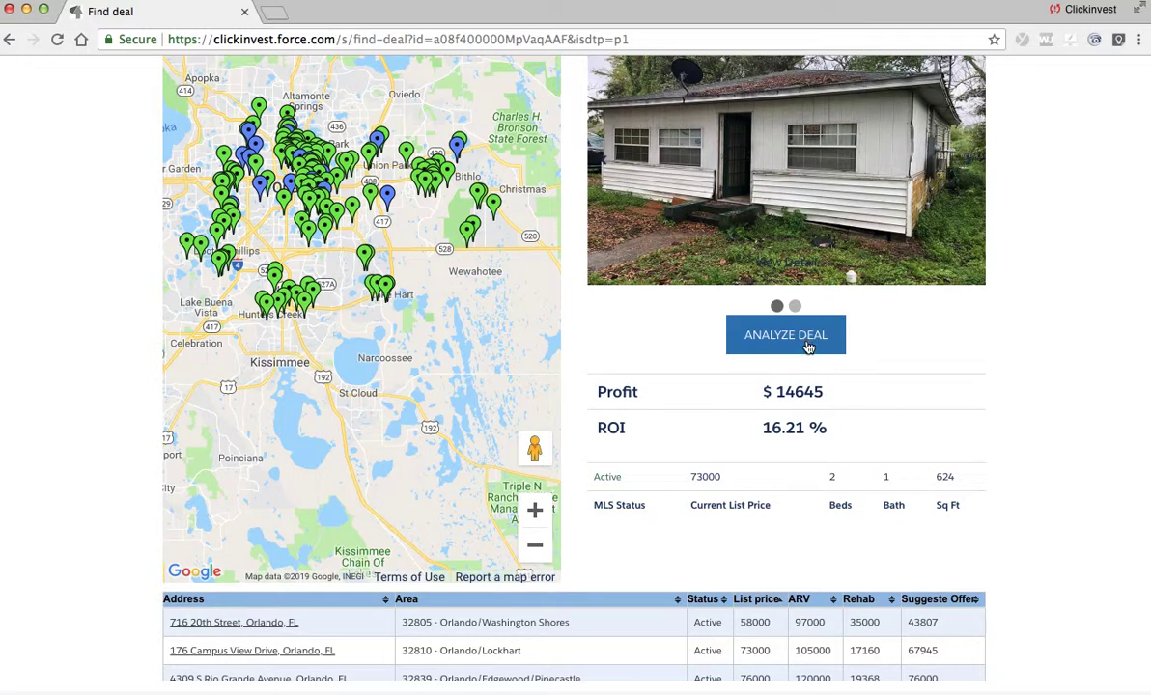
left_click(809, 345)
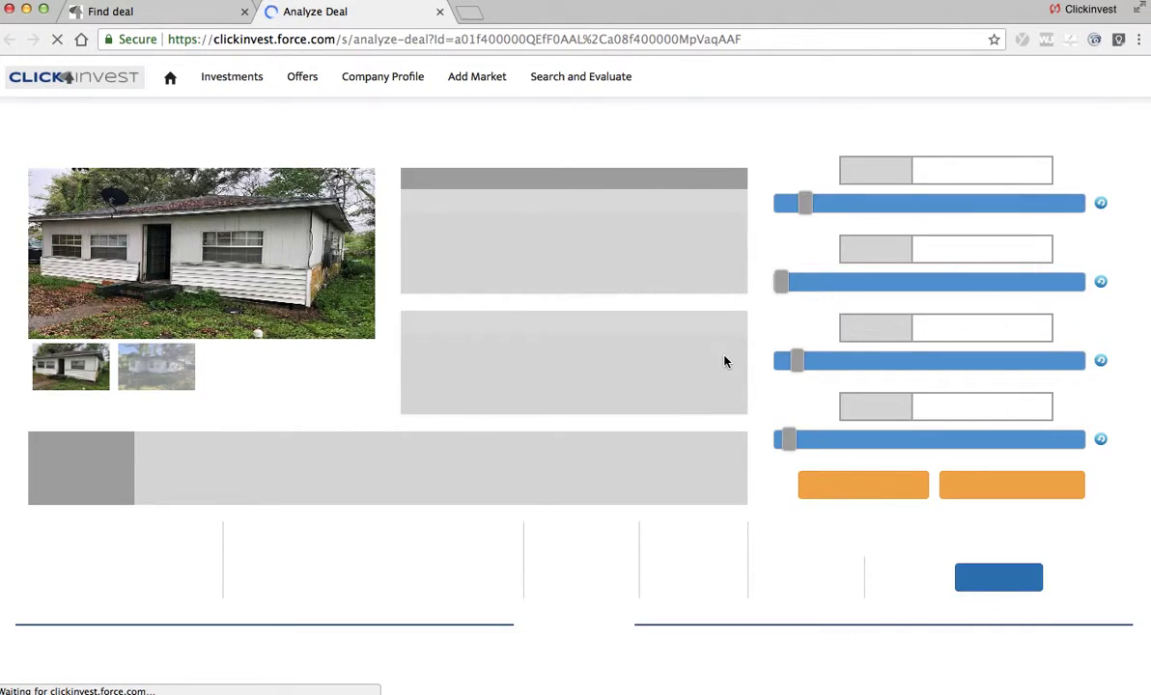
scroll(551, 411, "down", 5)
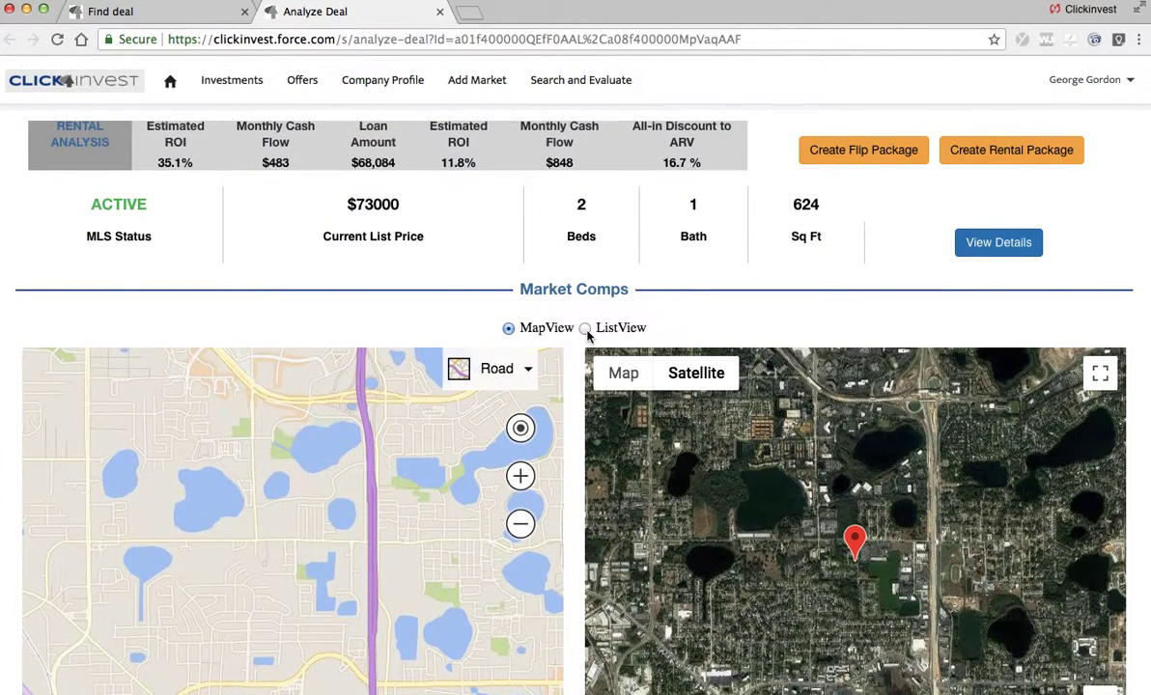
left_click(585, 328)
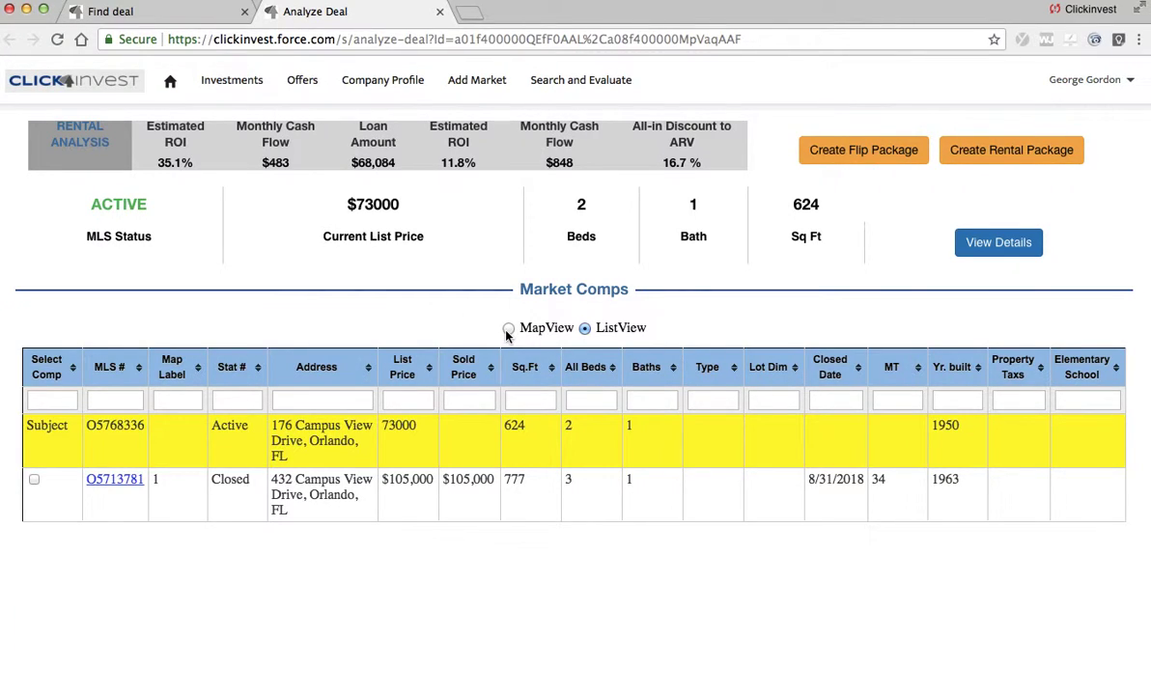
left_click(507, 330)
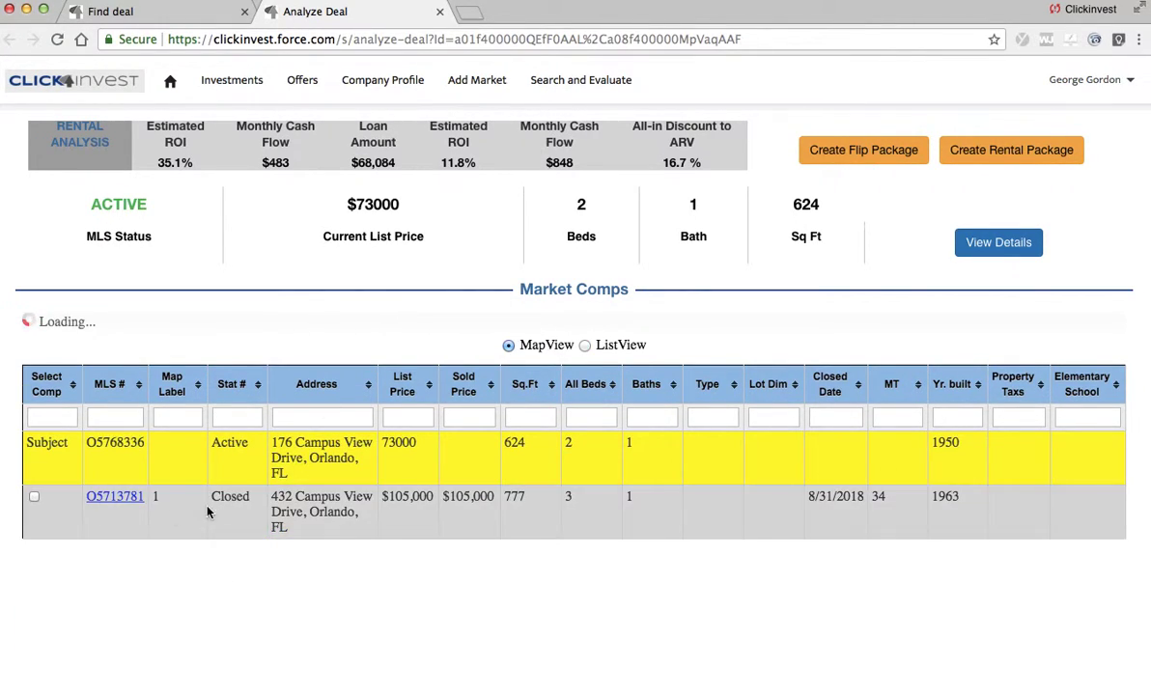
scroll(454, 290, "down", 3)
scroll(459, 293, "down", 3)
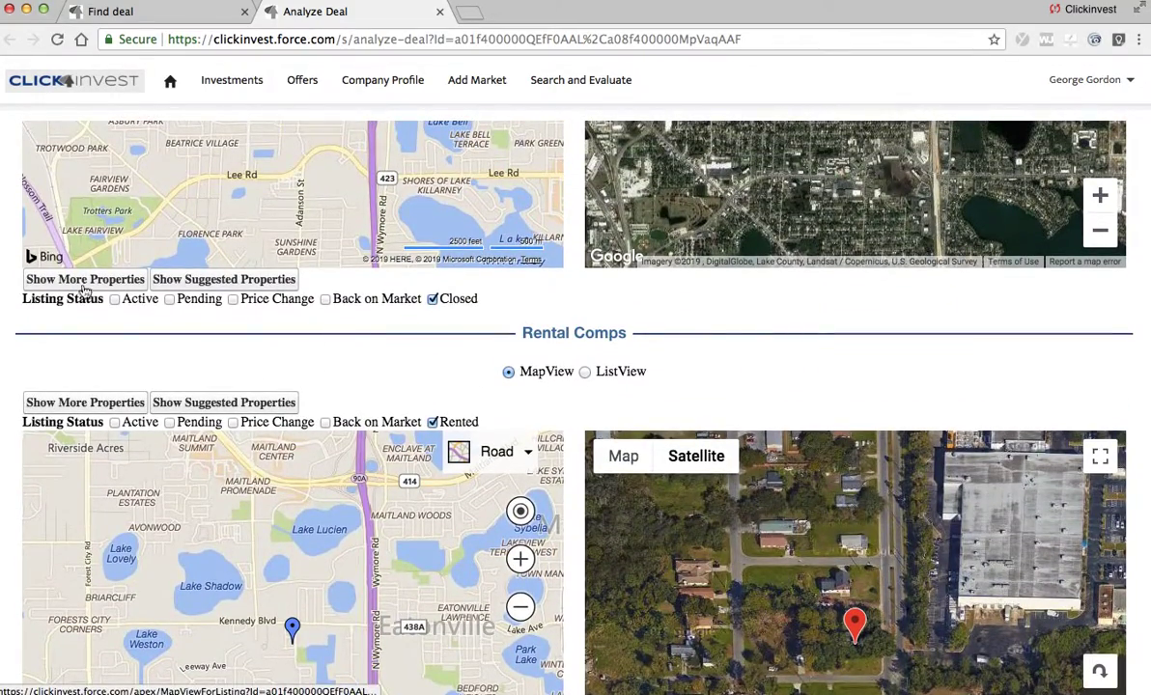
scroll(753, 357, "up", 5)
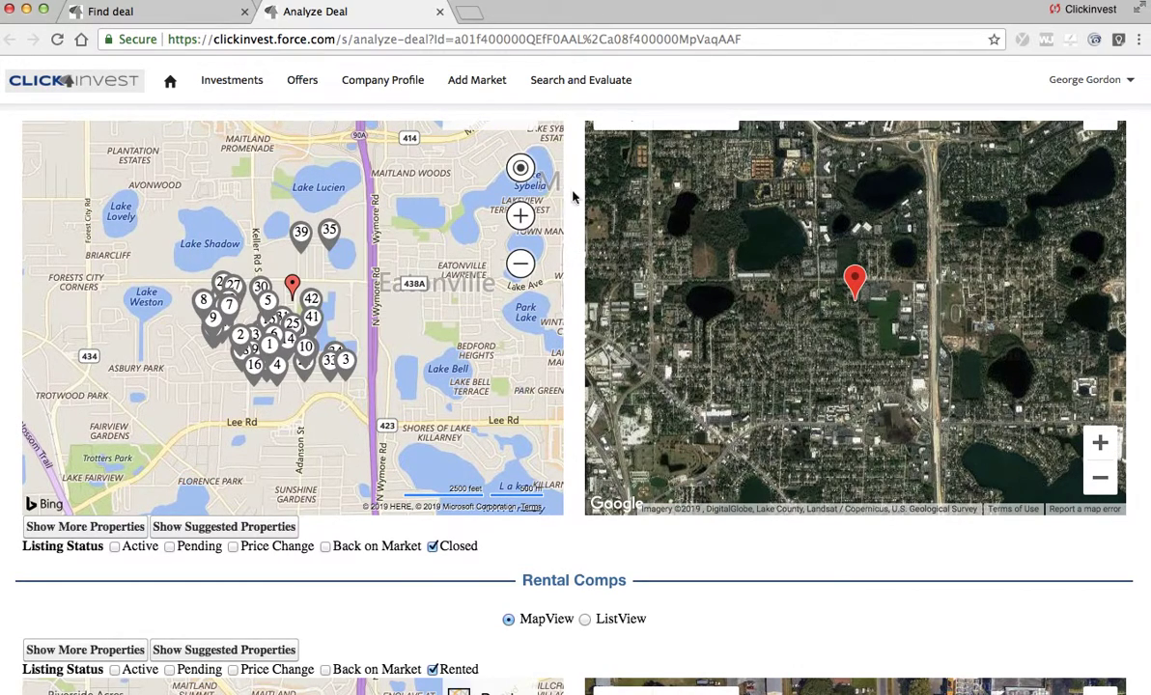
scroll(569, 198, "up", 4)
left_click(585, 261)
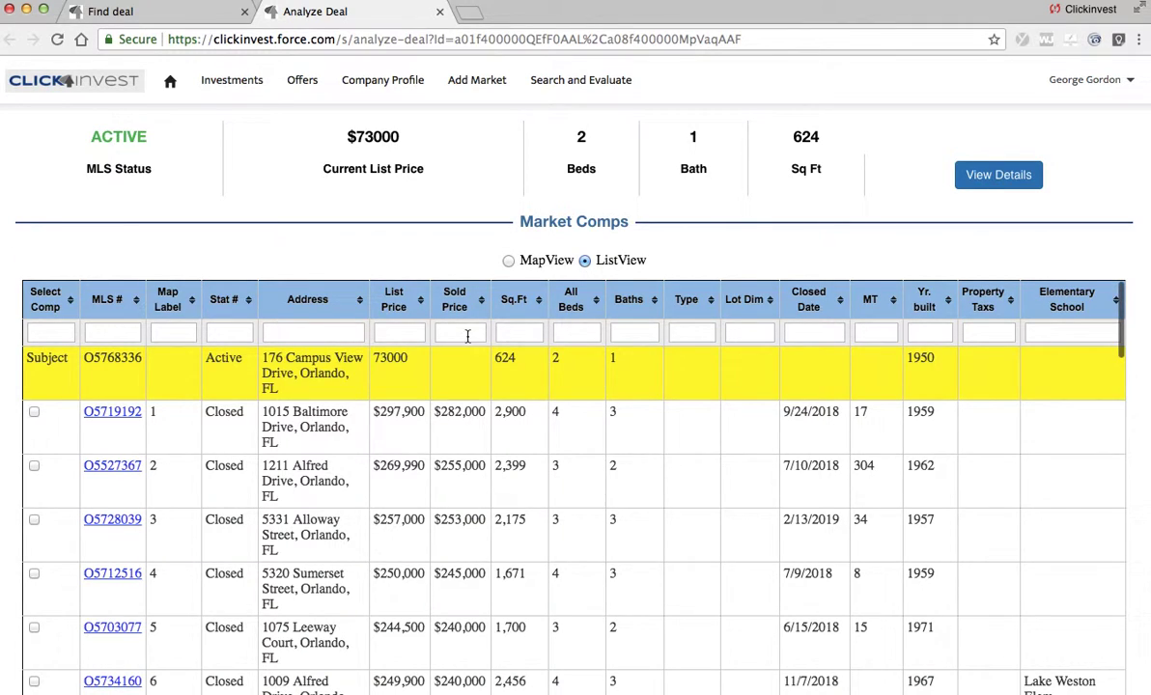
left_click(462, 307)
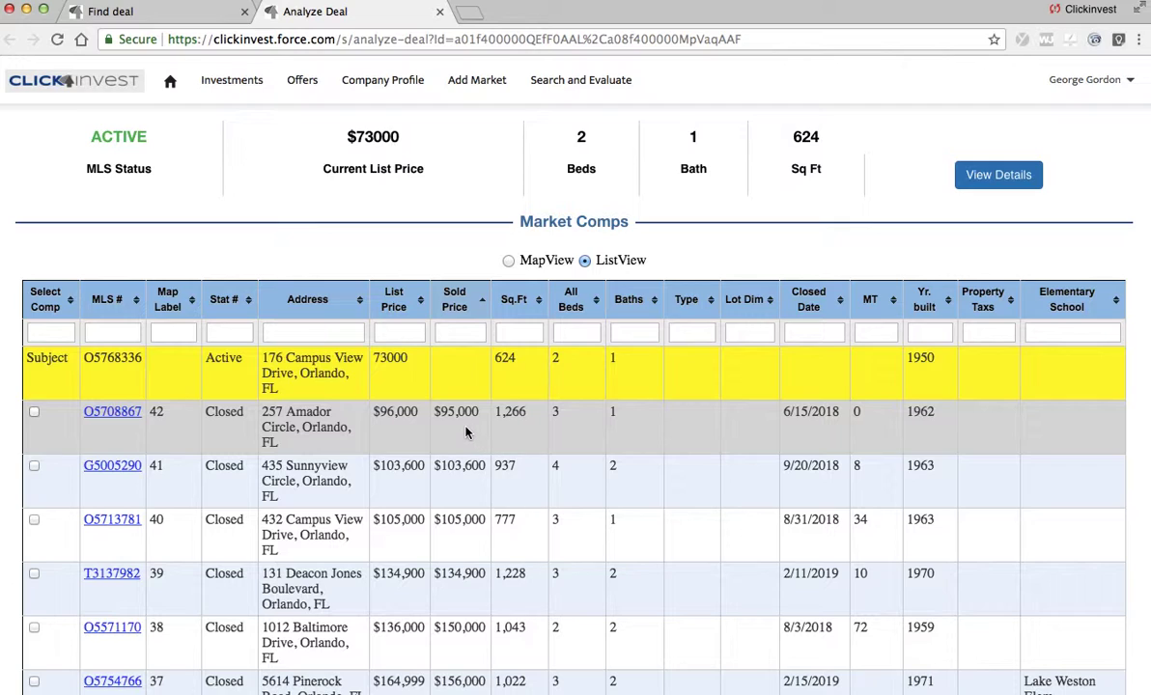
left_click(126, 425)
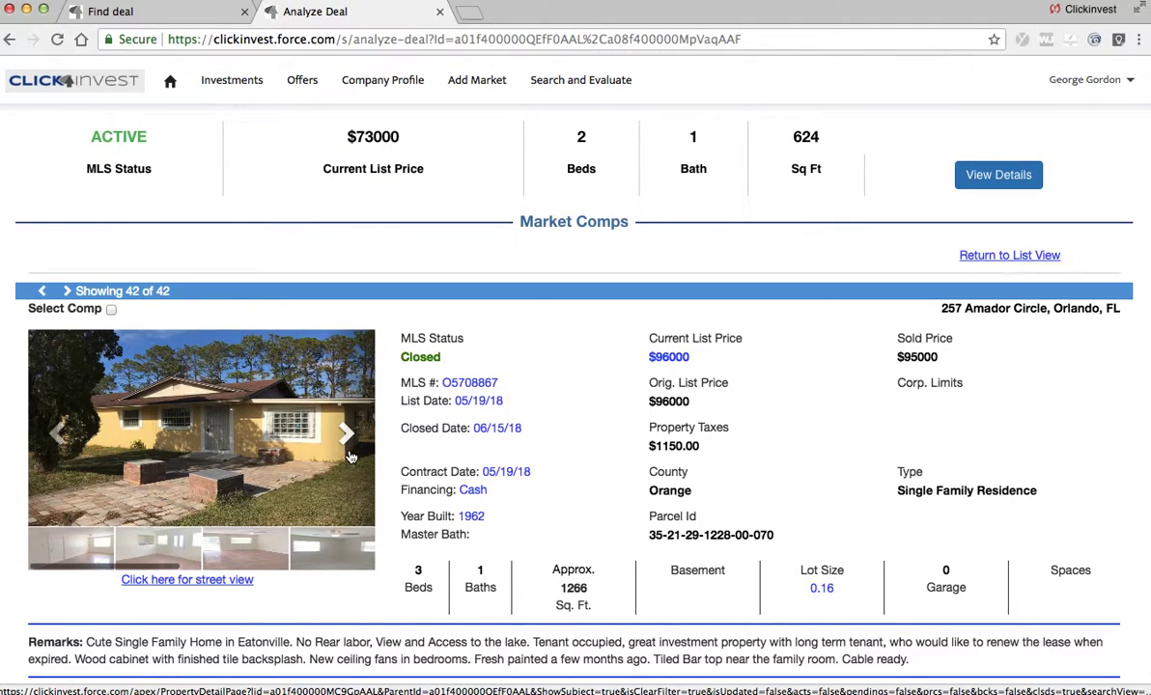
left_click(350, 440)
left_click(350, 439)
left_click(349, 439)
left_click(349, 440)
left_click(350, 439)
left_click(350, 440)
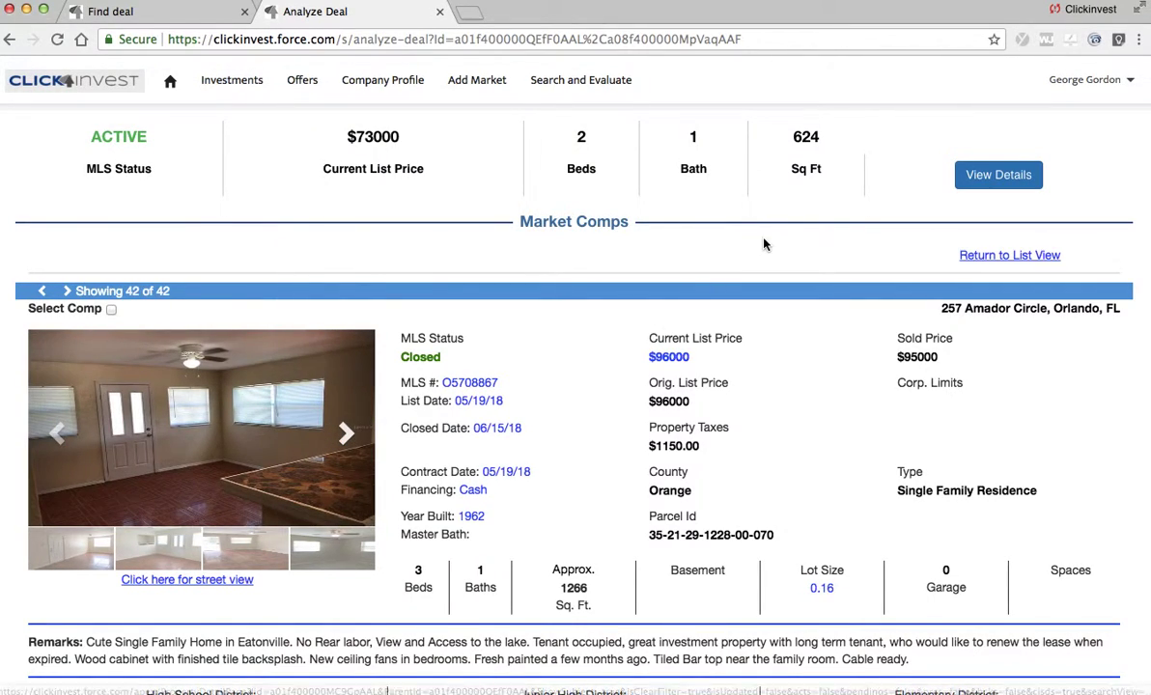
scroll(758, 246, "up", 5)
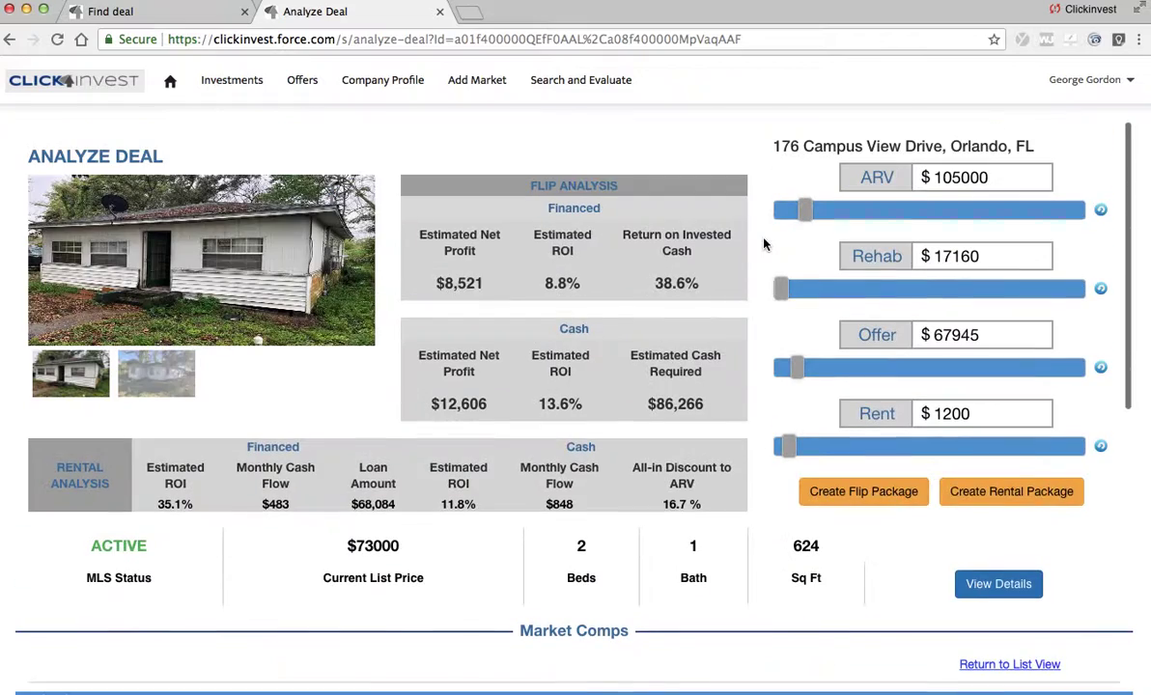
left_click(864, 494)
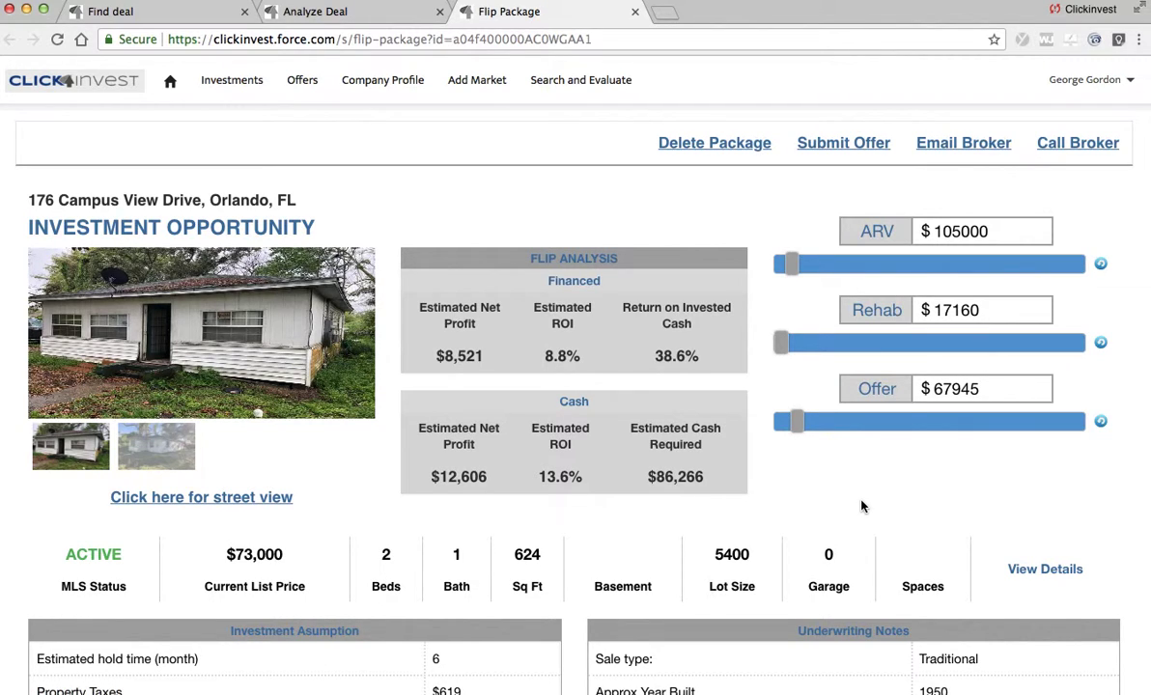
left_click(817, 150)
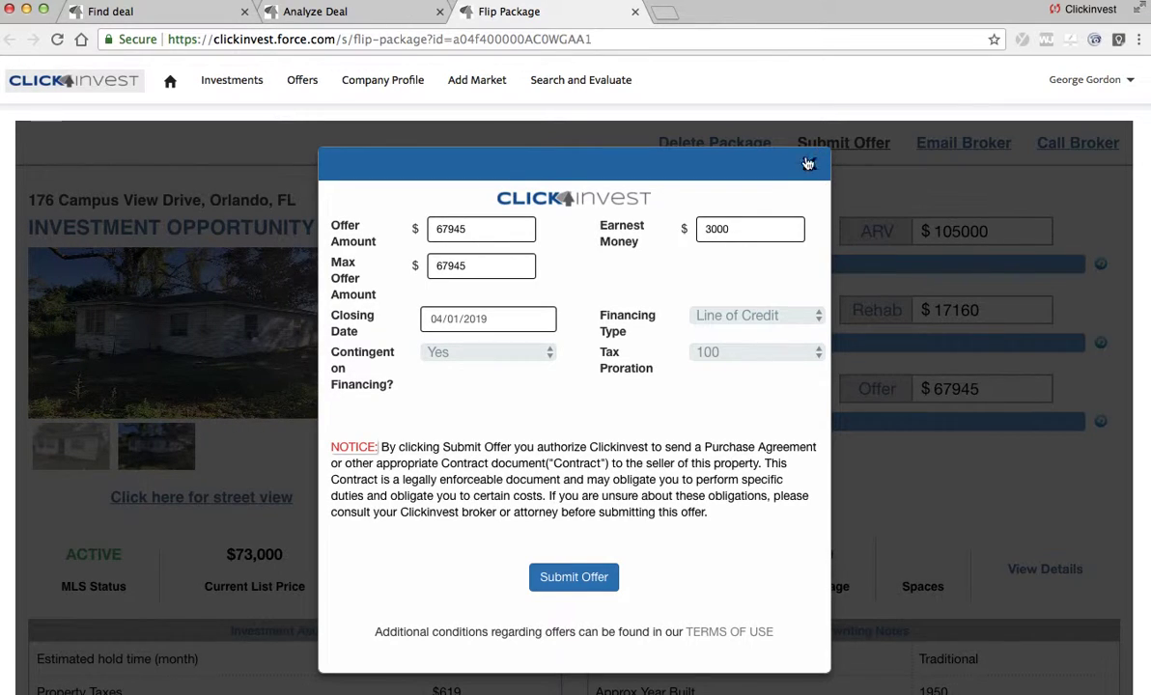
left_click(810, 164)
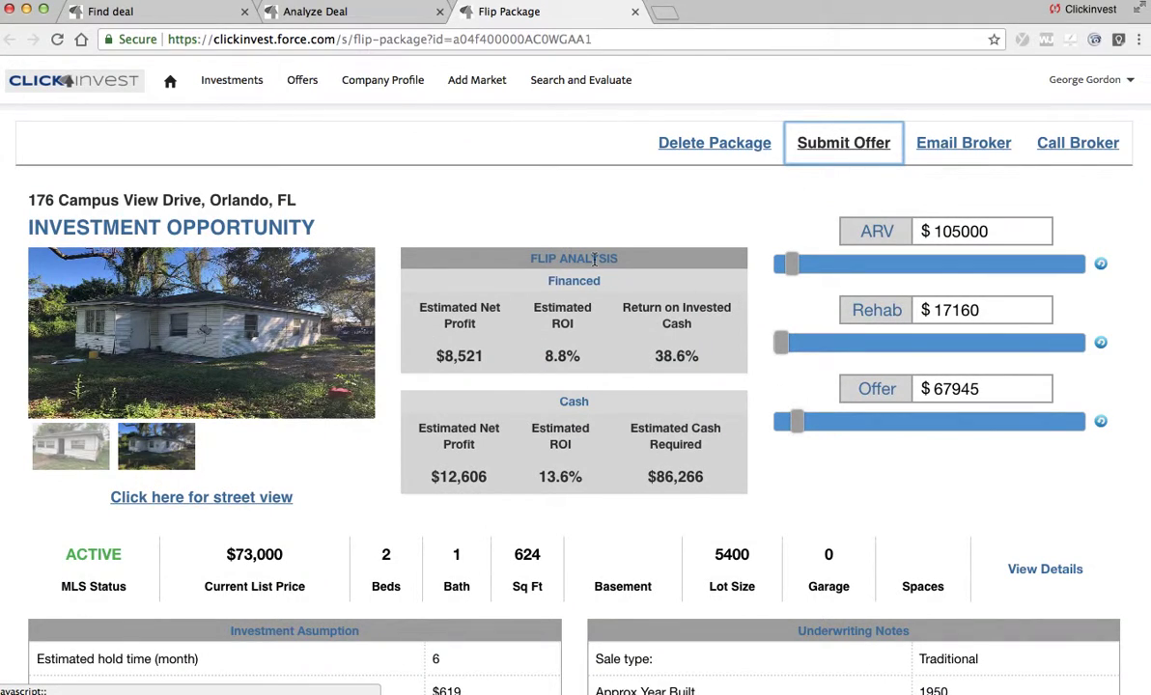
left_click(116, 18)
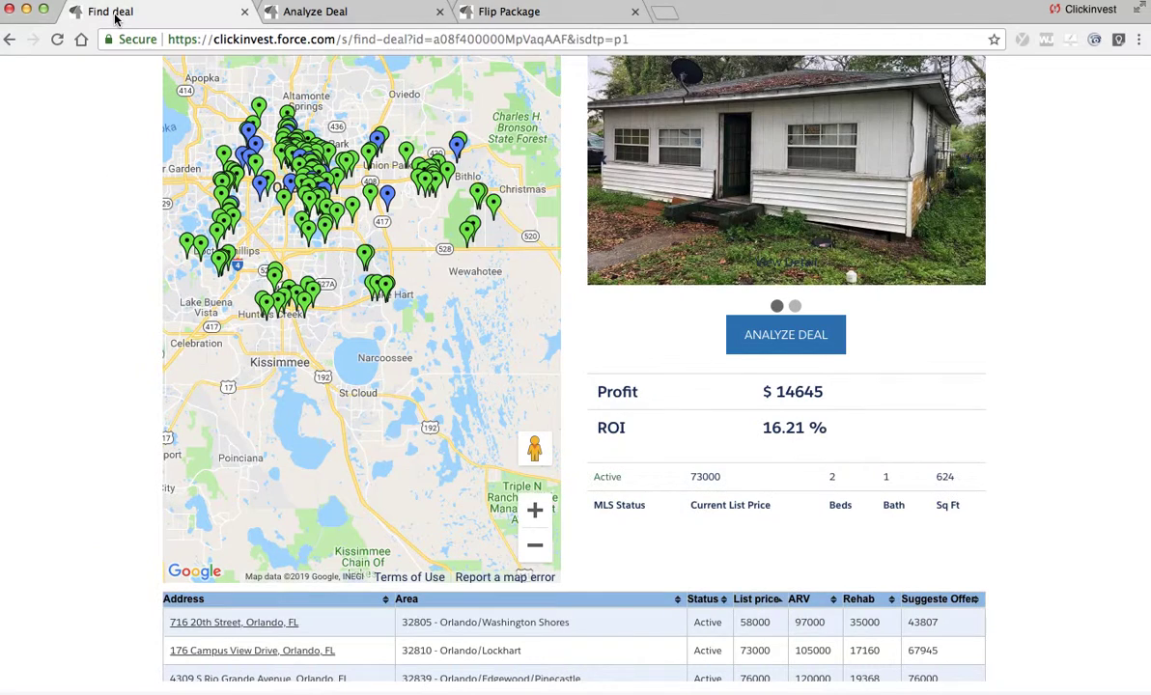
scroll(1045, 143, "up", 4)
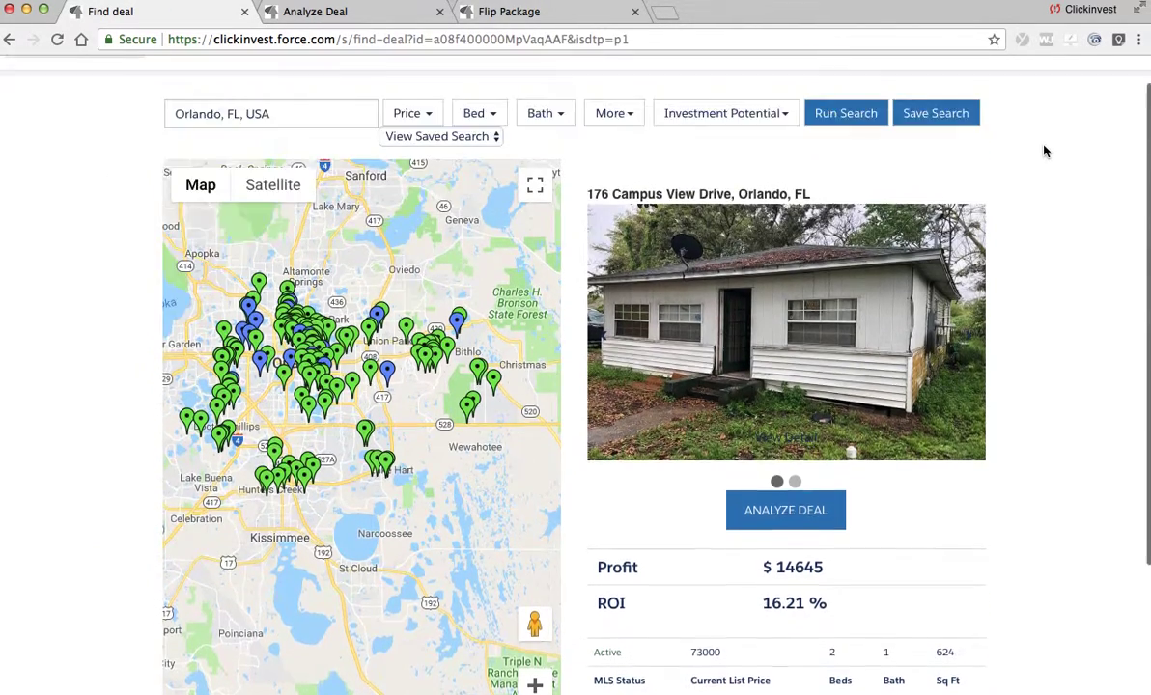